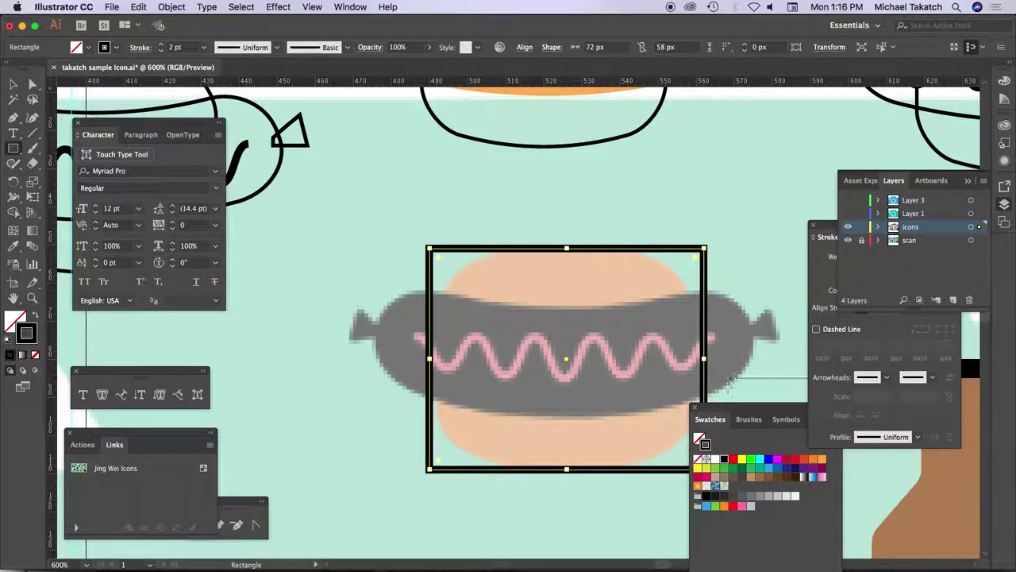
Set the bun rectangle's stroke weight to 1 pt and round its corners to about 7.79 px.
drag(645, 379, 528, 309)
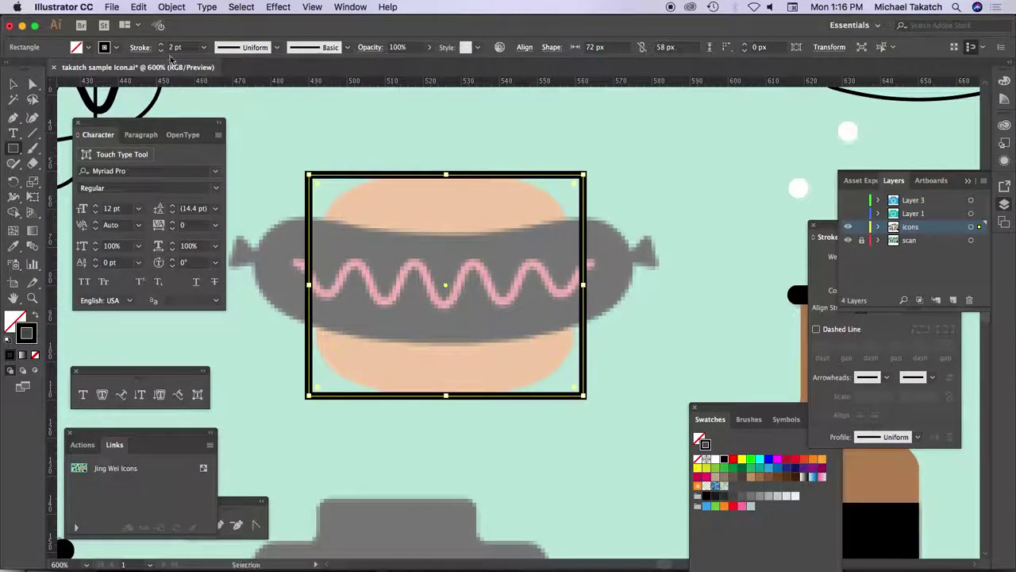
click(162, 50)
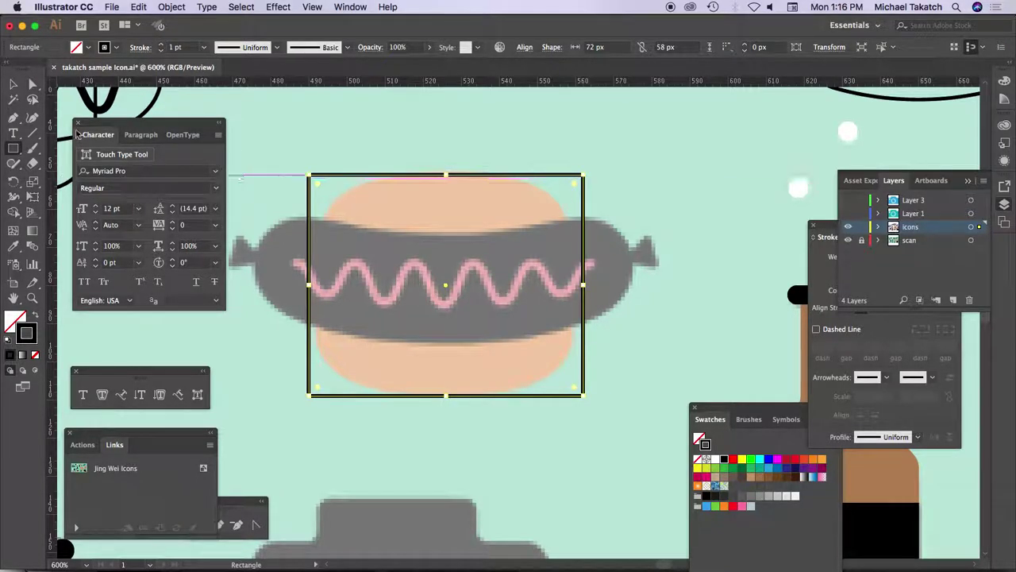
click(32, 88)
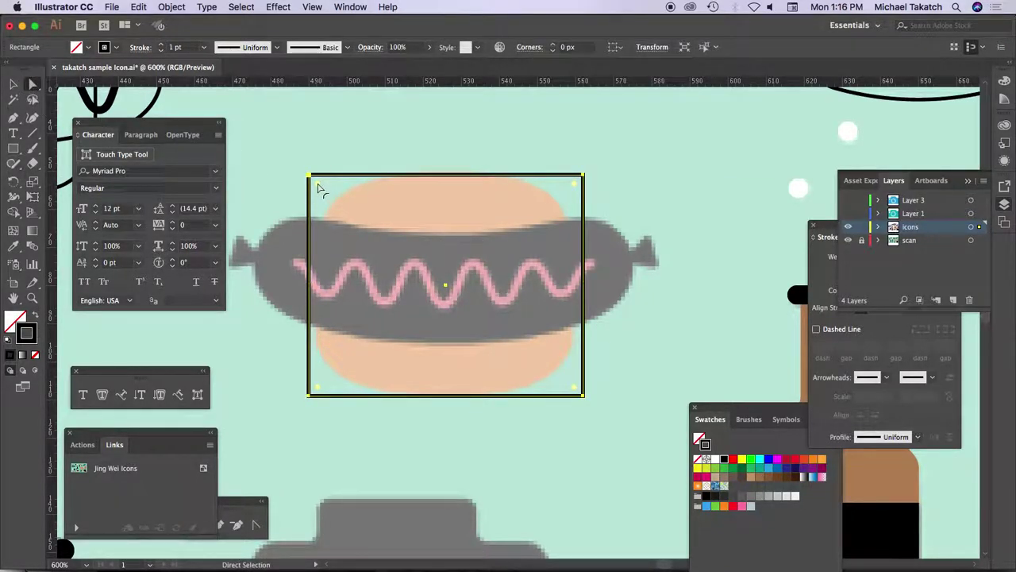
drag(318, 187, 341, 206)
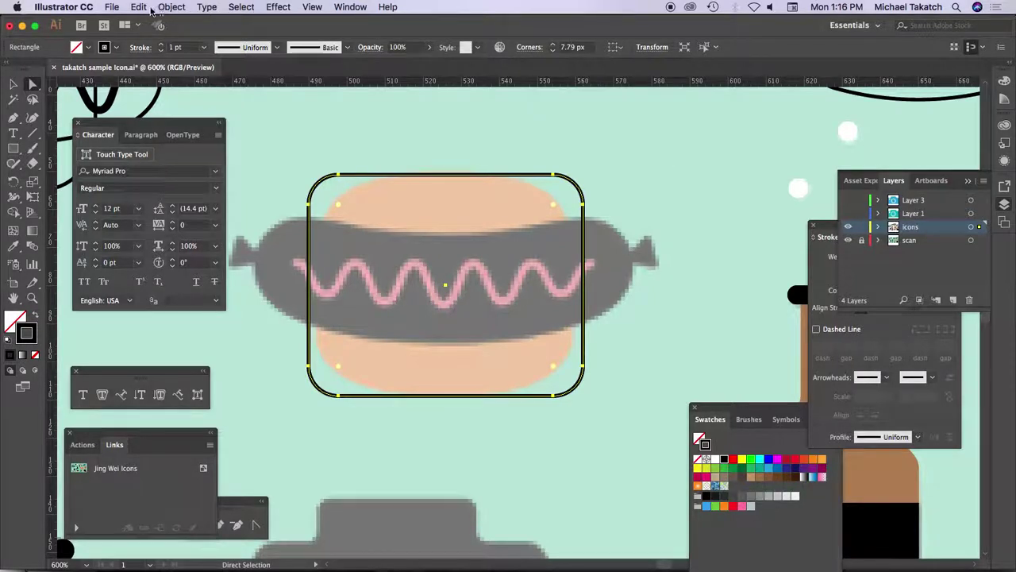
Apply a horizontal Bulge warp effect with a 24% bend to the rounded bun rectangle.
click(339, 9)
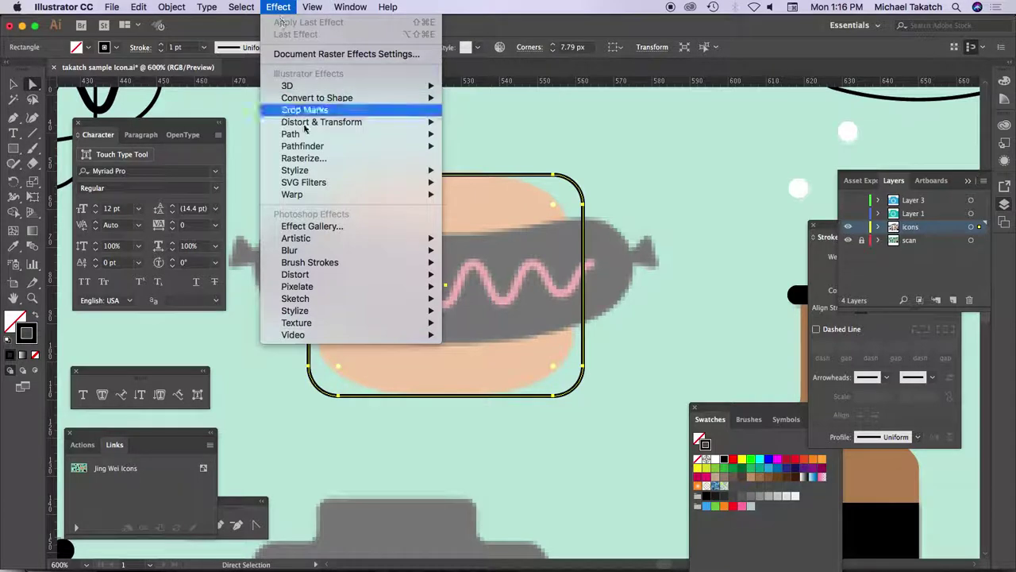
mouse_move(309, 194)
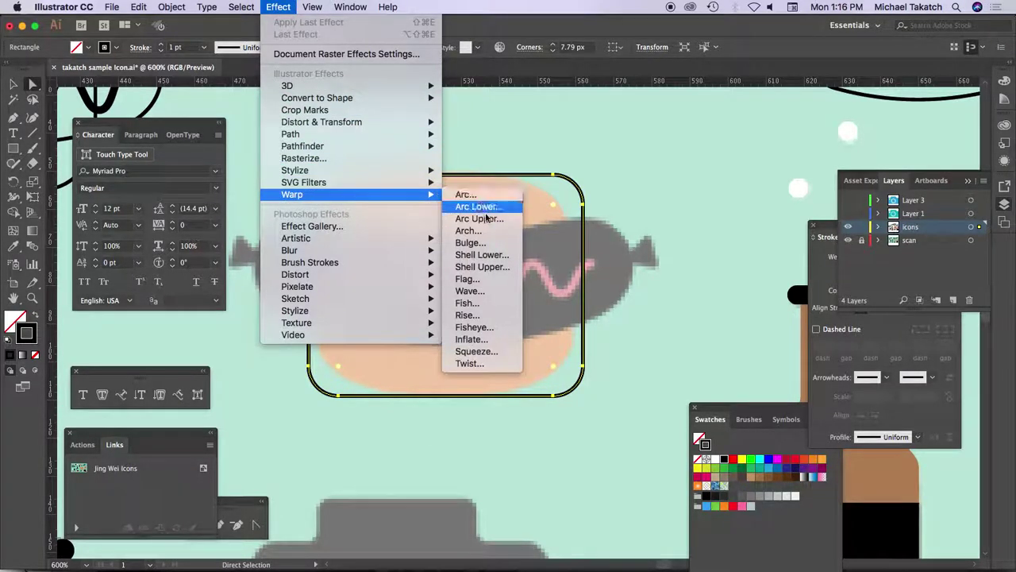
click(491, 244)
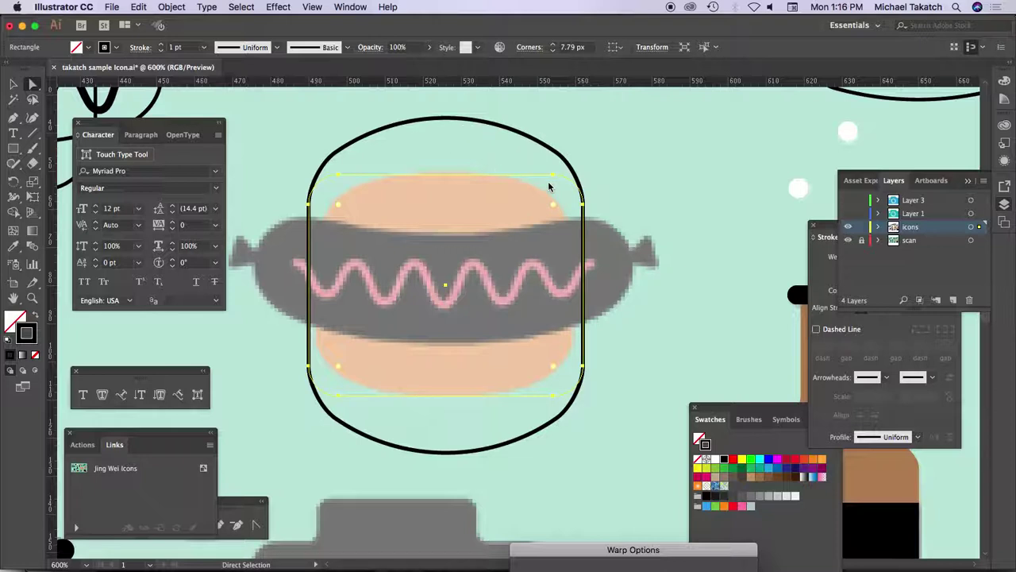
drag(710, 551, 803, 113)
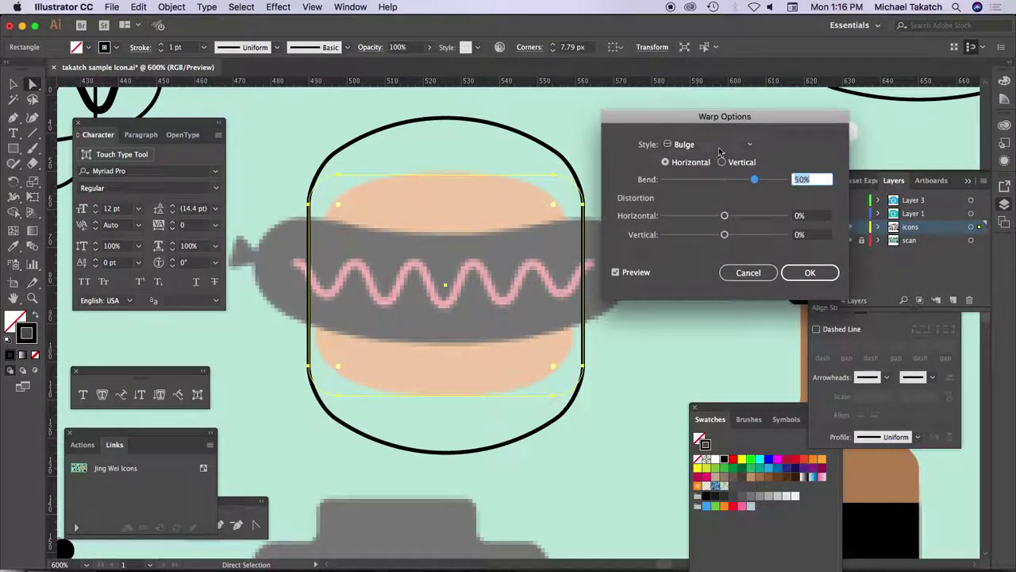
click(737, 181)
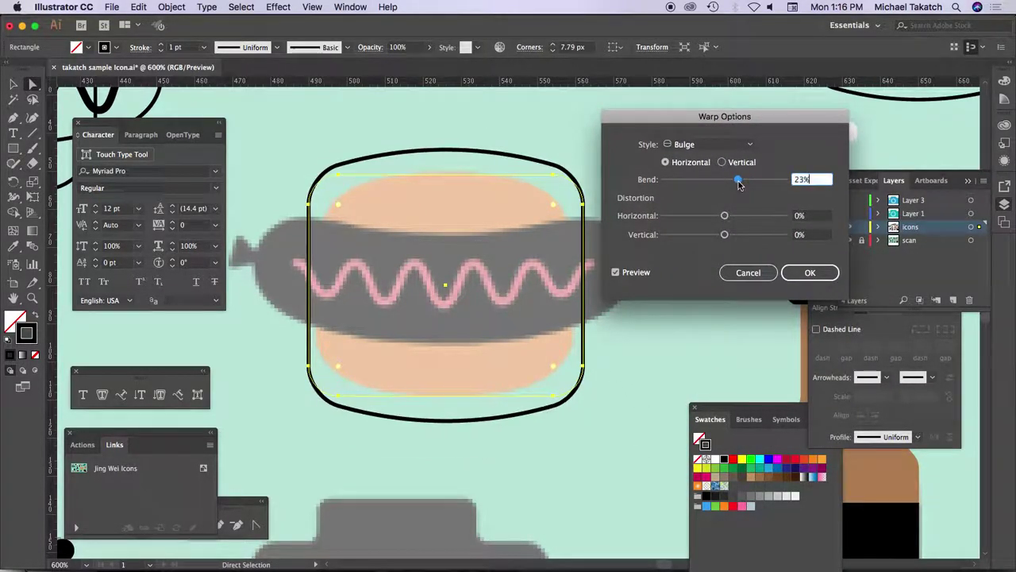
click(730, 181)
click(739, 181)
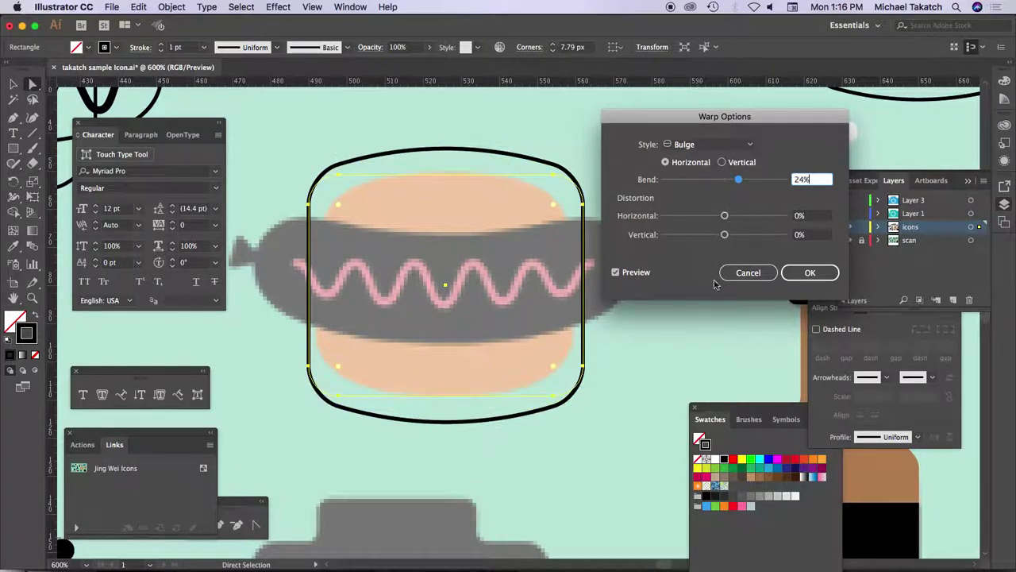
click(803, 274)
Scale the warped bun outline down to about 59 by 45 px over the scanned bun.
click(13, 83)
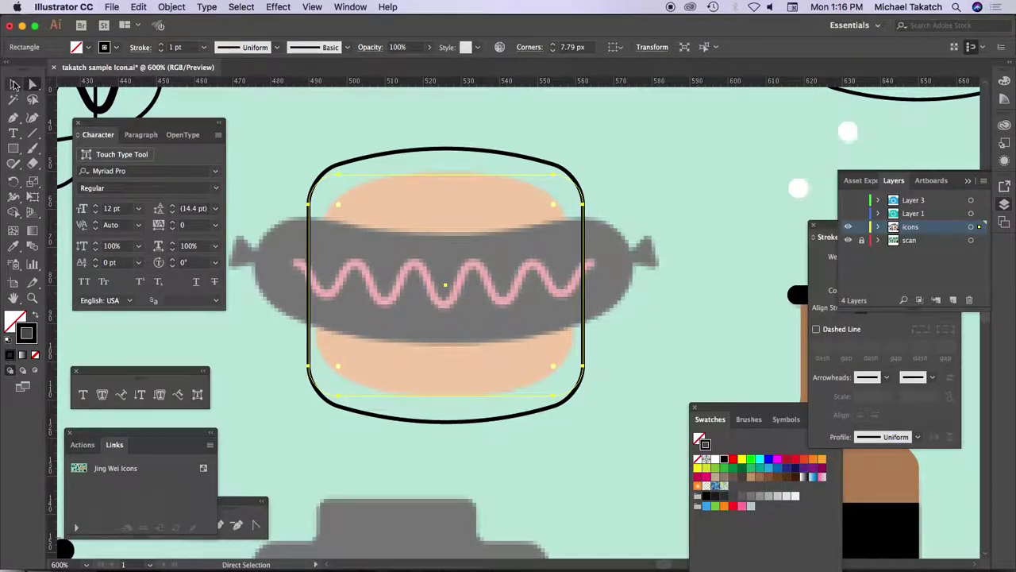
drag(309, 176, 337, 196)
click(394, 207)
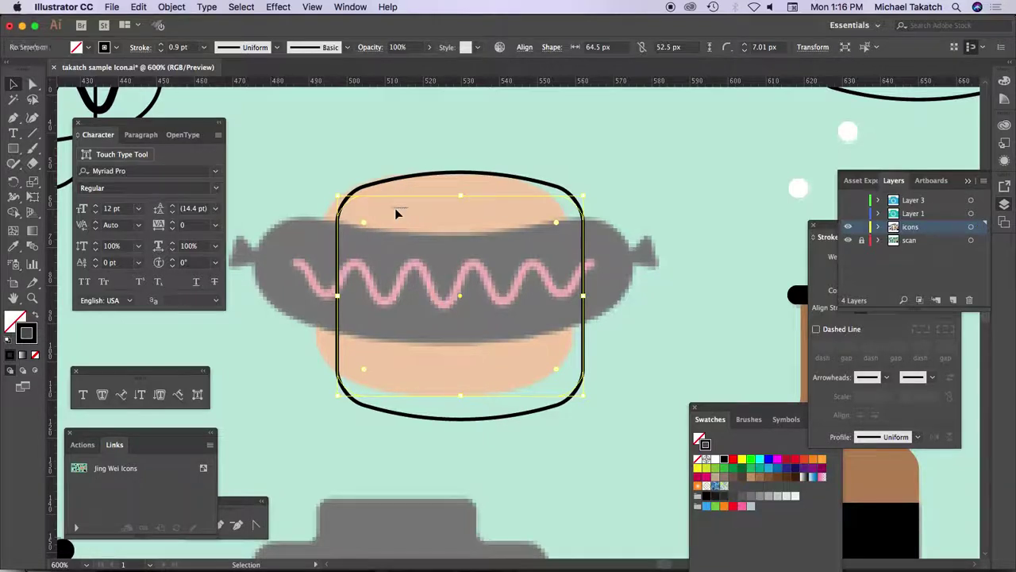
click(583, 202)
drag(586, 196, 564, 201)
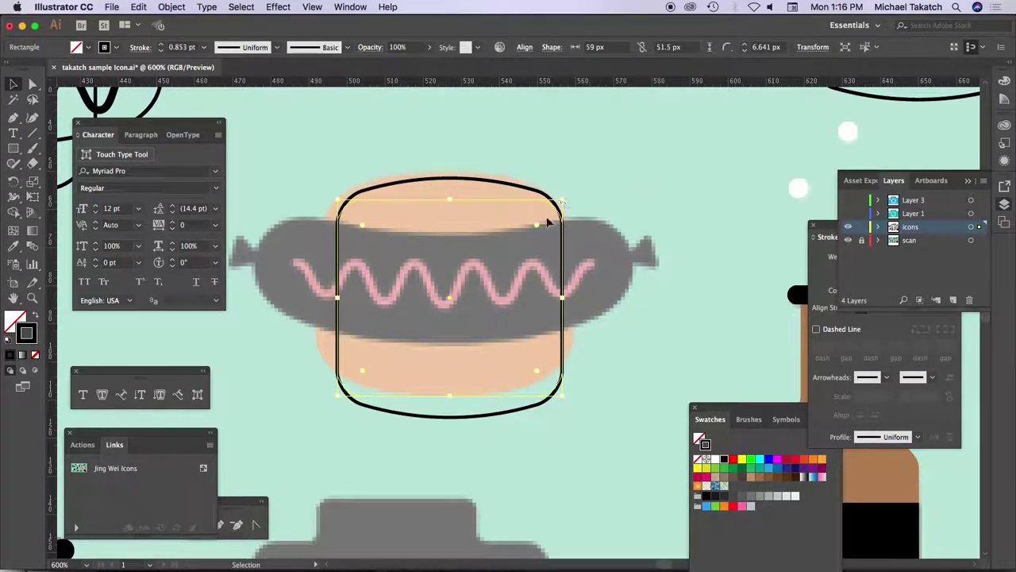
drag(449, 394, 451, 370)
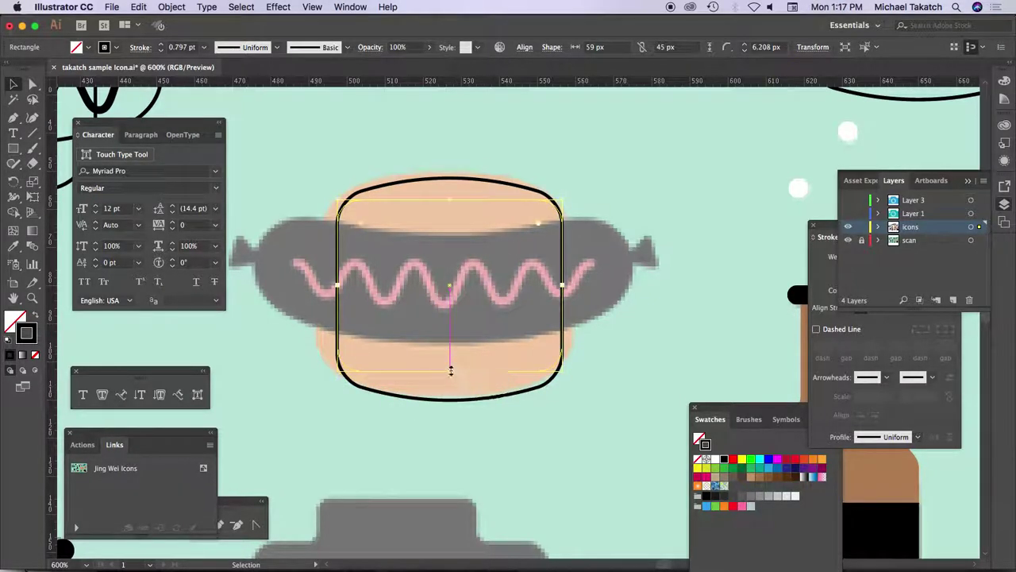
Nudge the bun outline slightly left and widen it to about 63 px to match the scanned bun.
click(478, 184)
click(480, 183)
key(Left)
key(Left)
key(Left)
drag(551, 284, 565, 284)
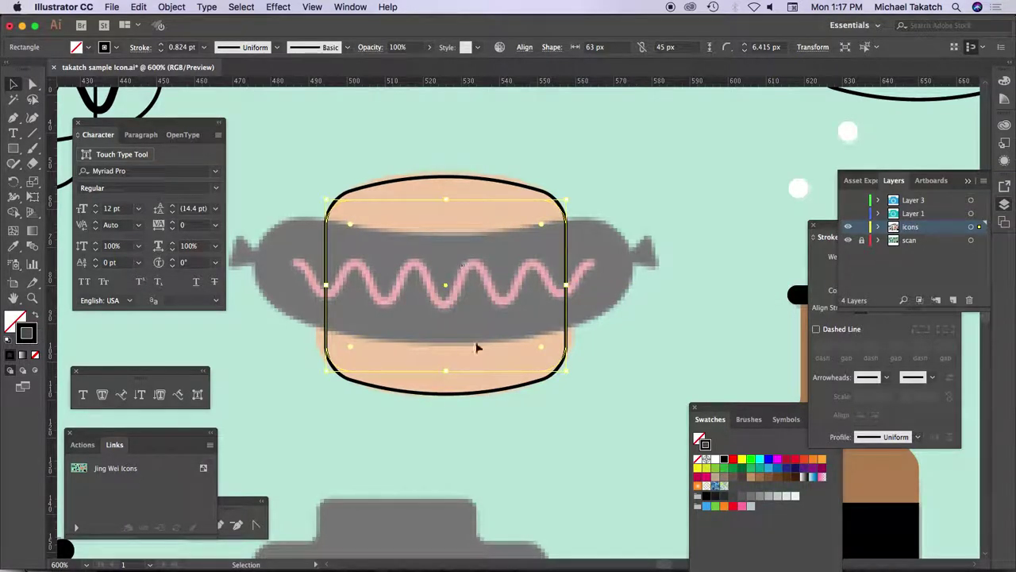
Increase the bun outline's corner radius to about 10.35 px and widen it leftward to about 64 px.
click(32, 84)
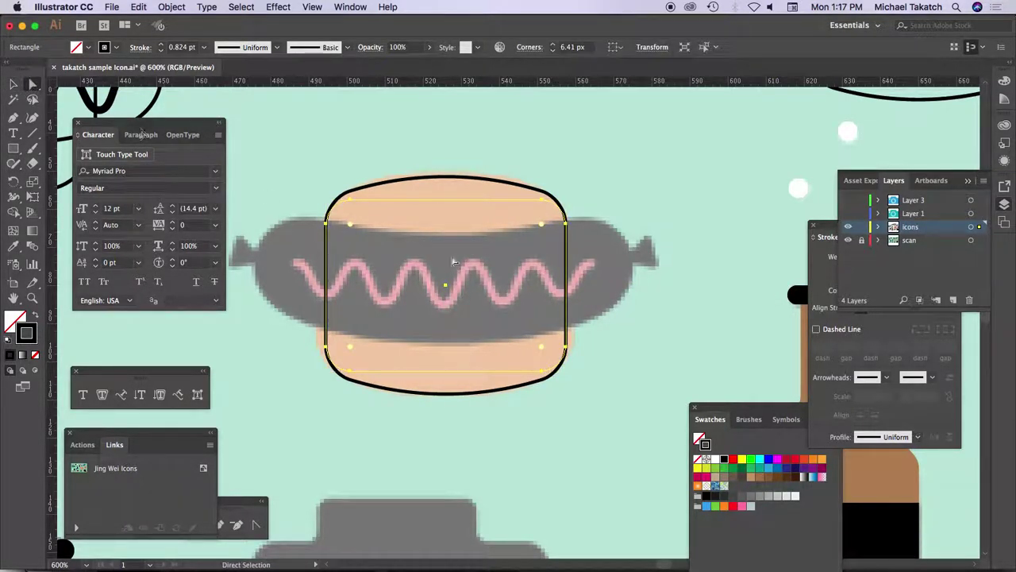
mouse_move(542, 351)
mouse_down()
mouse_move(521, 333)
mouse_move(528, 341)
mouse_up()
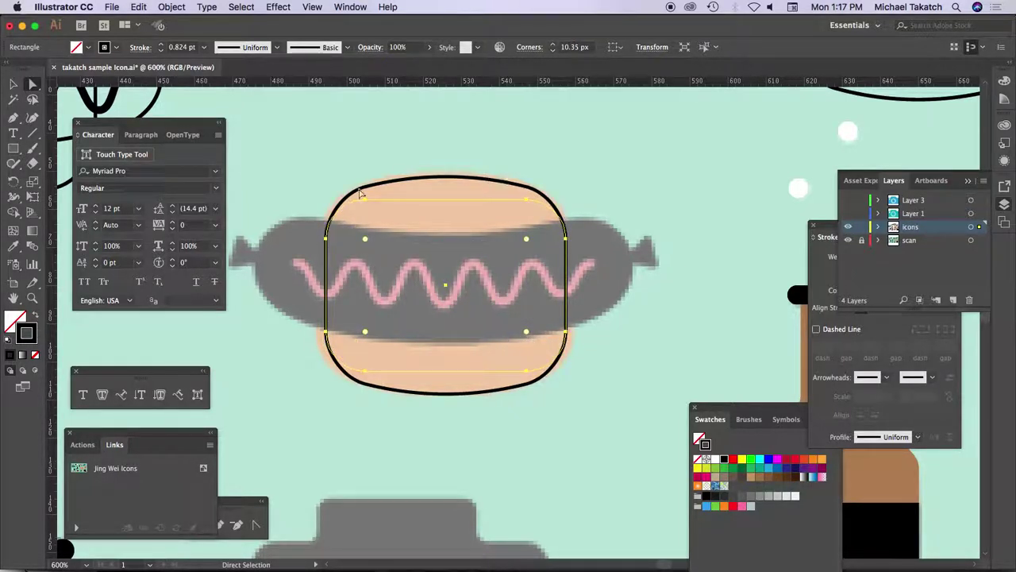
click(13, 85)
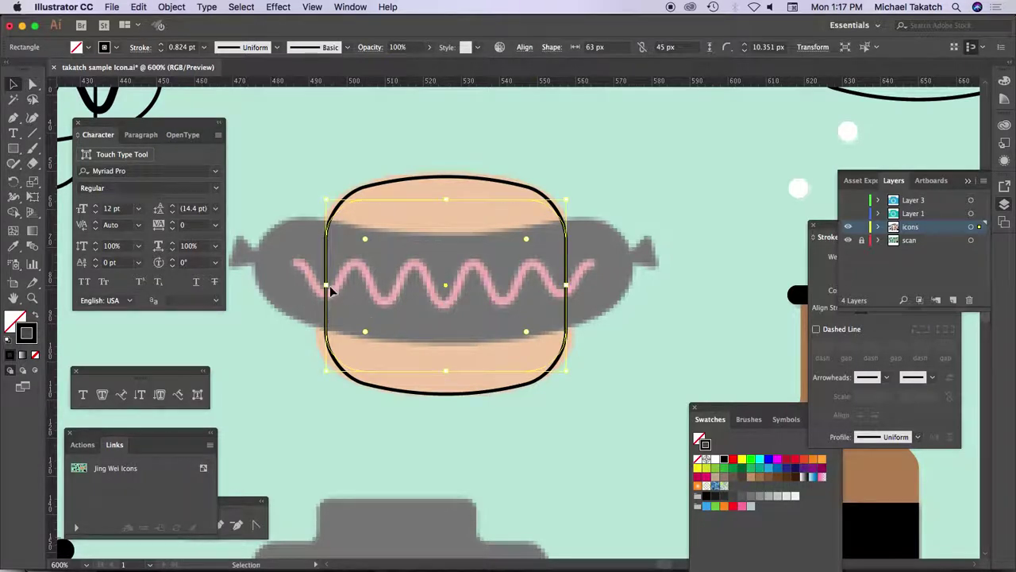
drag(326, 284, 323, 284)
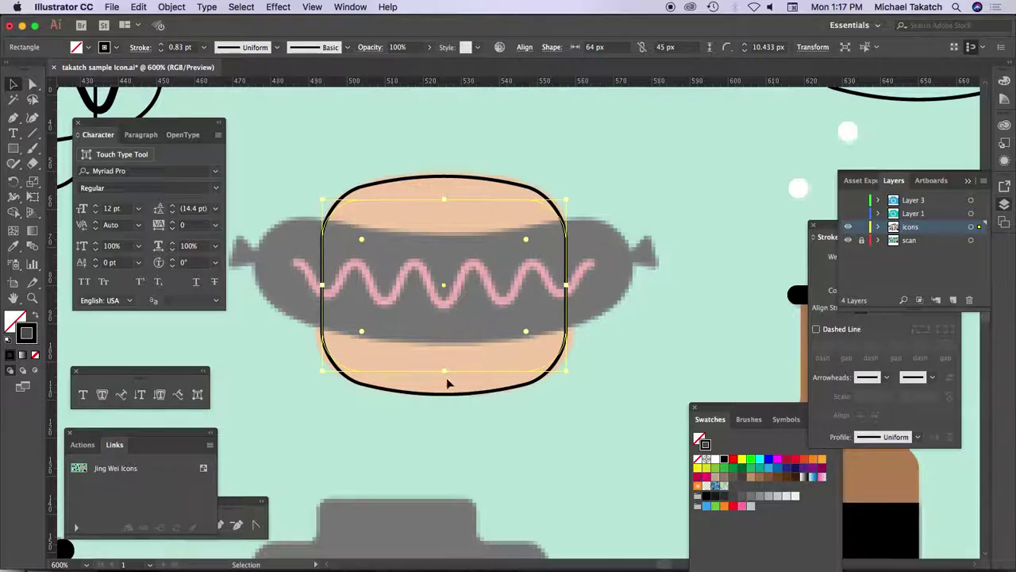
click(294, 156)
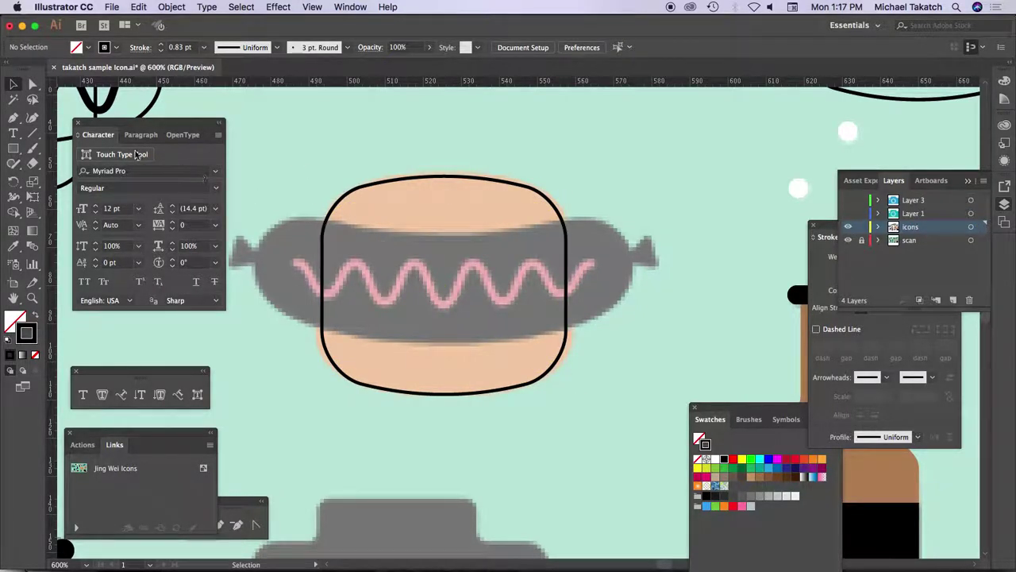
Draw a rounded rectangle about 87 by 27 px with fully rounded ends over the scanned sausage.
click(17, 148)
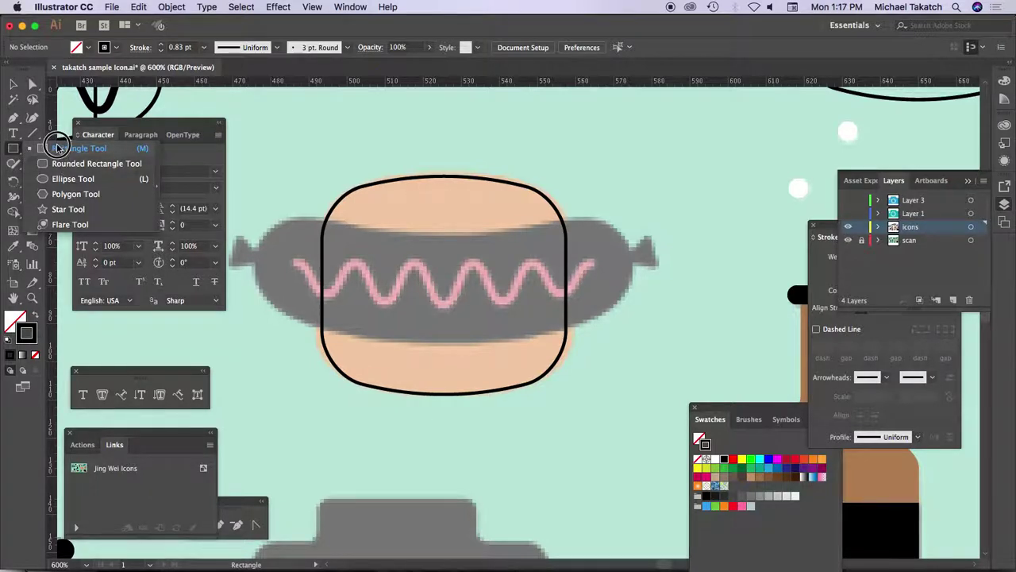
click(79, 164)
drag(281, 235, 612, 336)
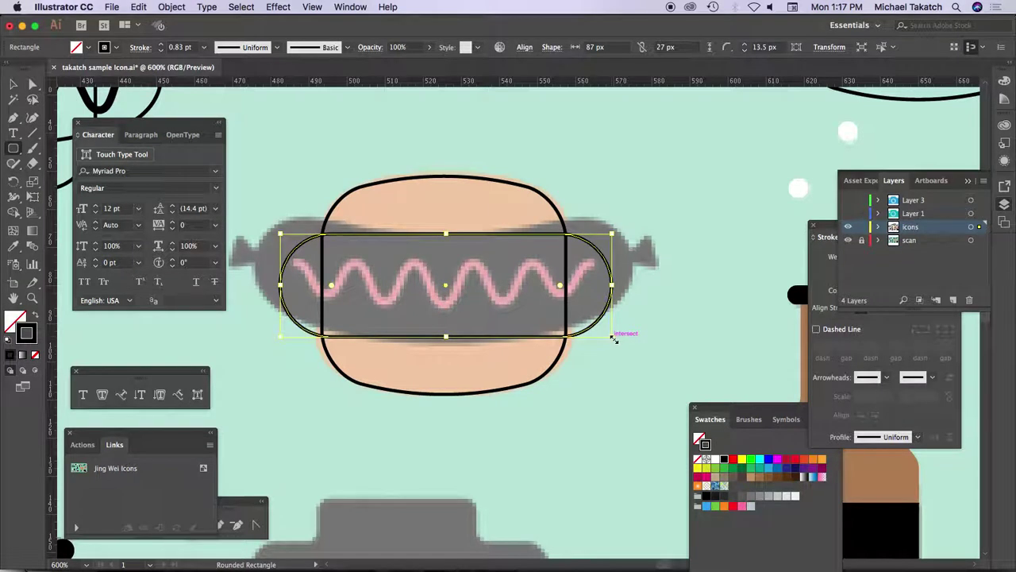
key(a)
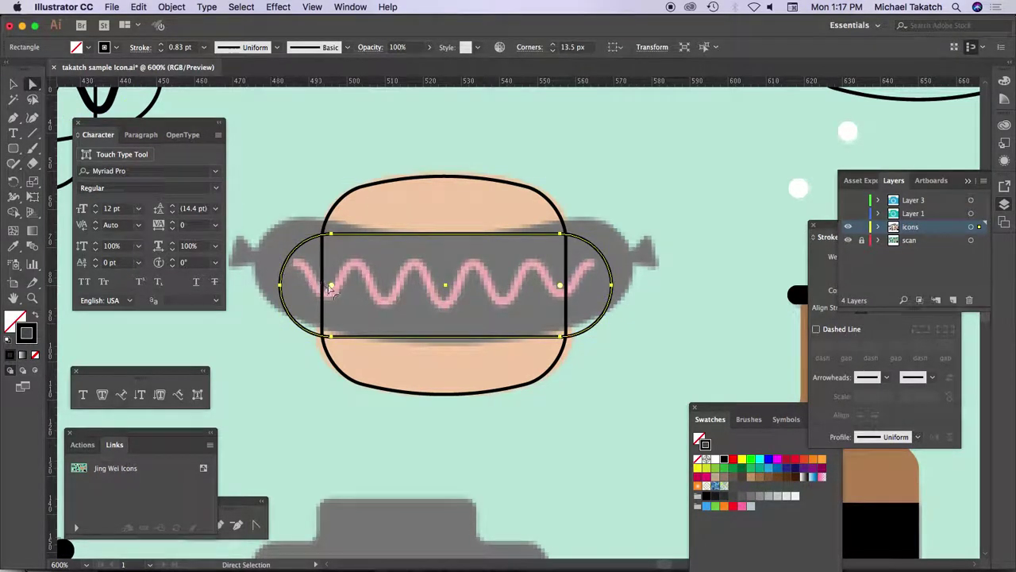
mouse_move(329, 284)
mouse_down()
mouse_move(331, 265)
mouse_move(317, 267)
mouse_move(343, 276)
mouse_up()
Apply a horizontal Arc warp effect with a -15% bend to the sausage shape.
click(281, 10)
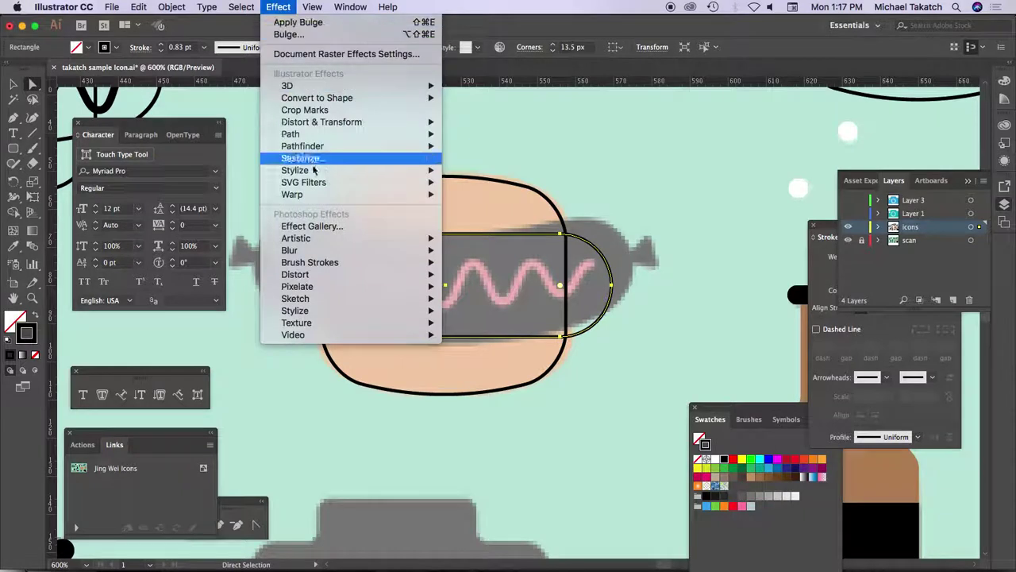
mouse_move(429, 194)
click(479, 198)
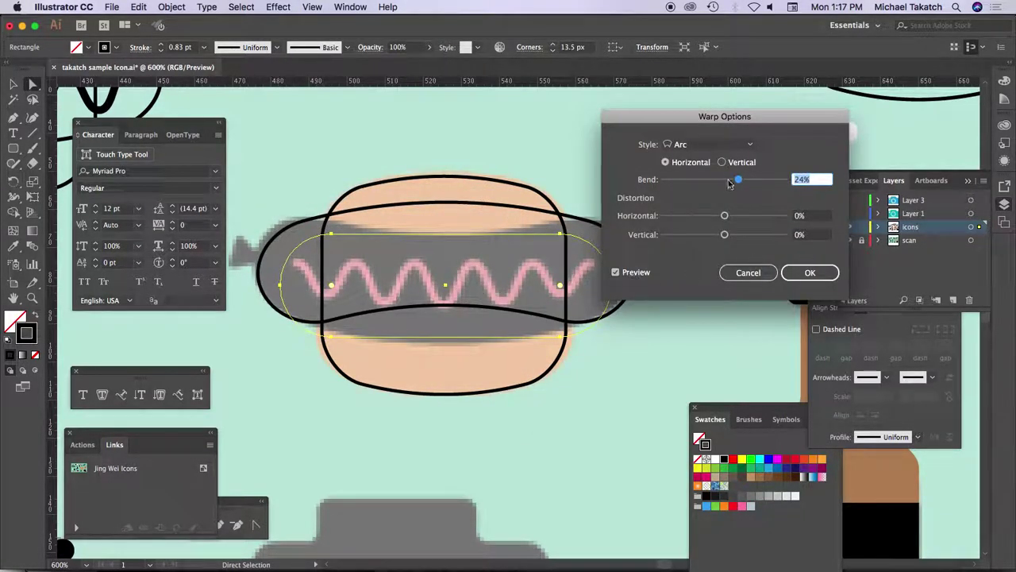
drag(739, 182, 716, 182)
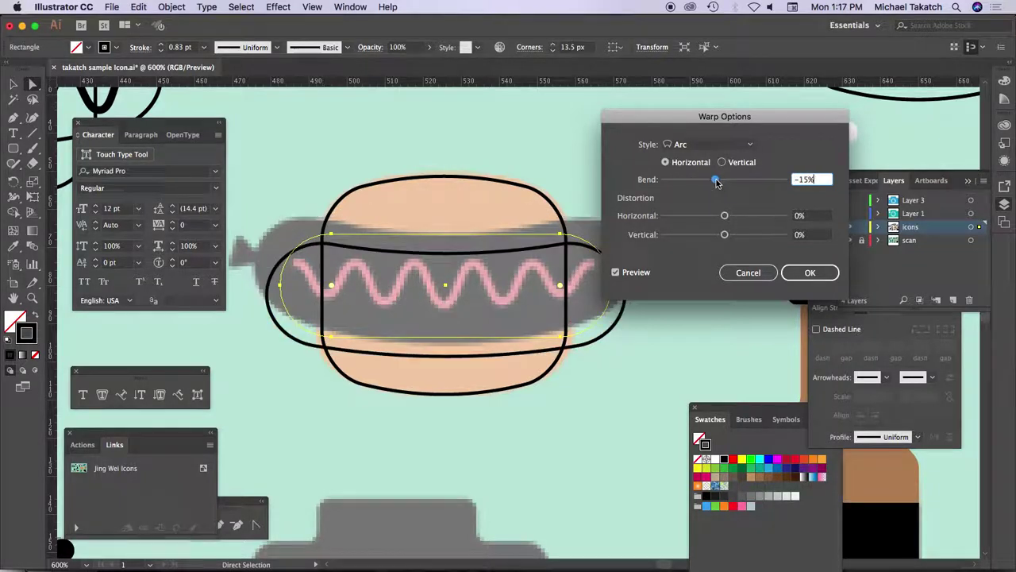
drag(698, 113, 750, 112)
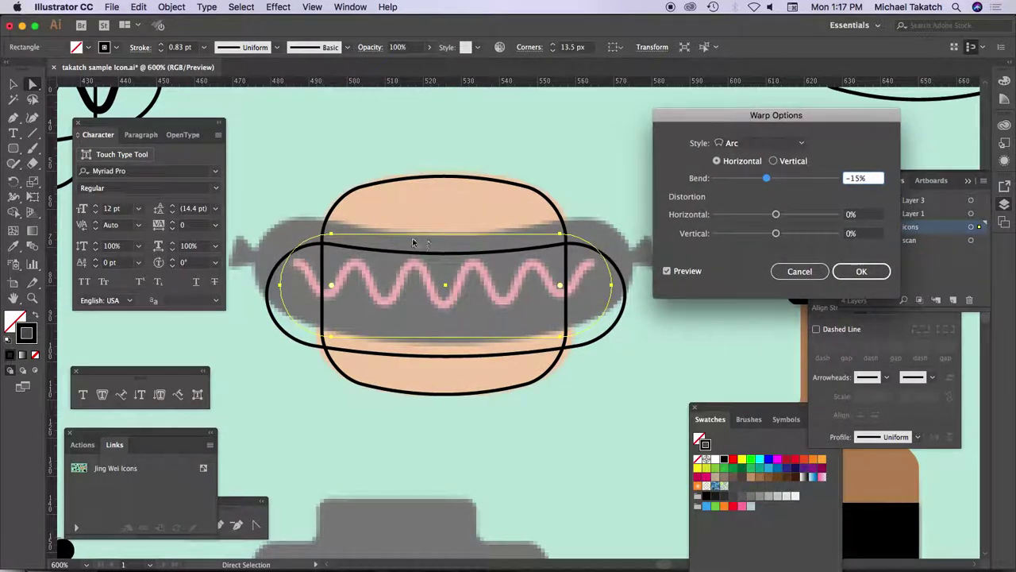
click(862, 270)
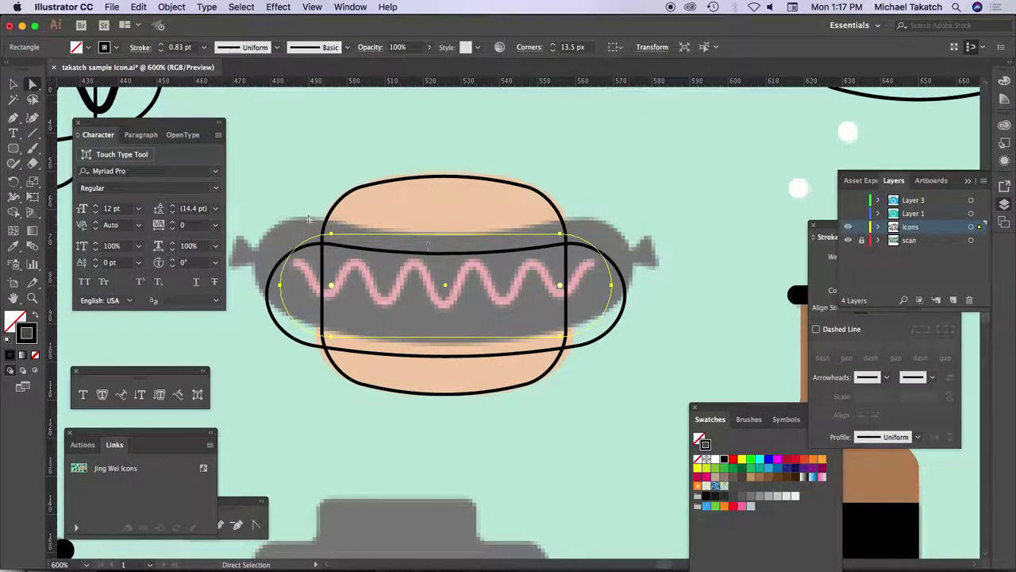
Resize the warped sausage outline to about 91 by 27 px and nudge it up and right over the scanned sausage.
click(13, 83)
mouse_move(613, 234)
mouse_down()
mouse_move(641, 229)
mouse_move(603, 232)
mouse_move(614, 239)
mouse_up()
key(Up)
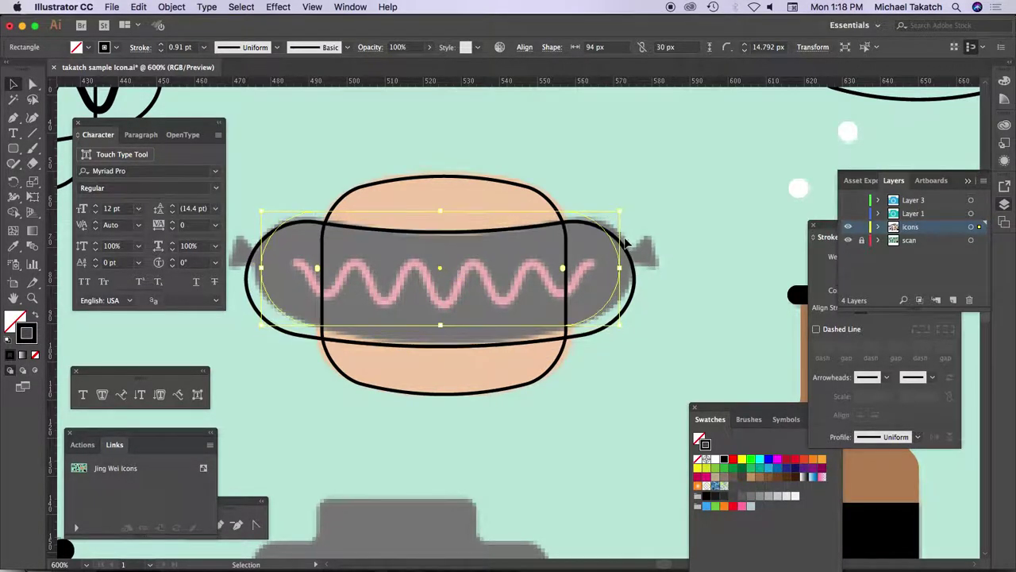
drag(623, 326, 611, 314)
key(Right)
key(Right)
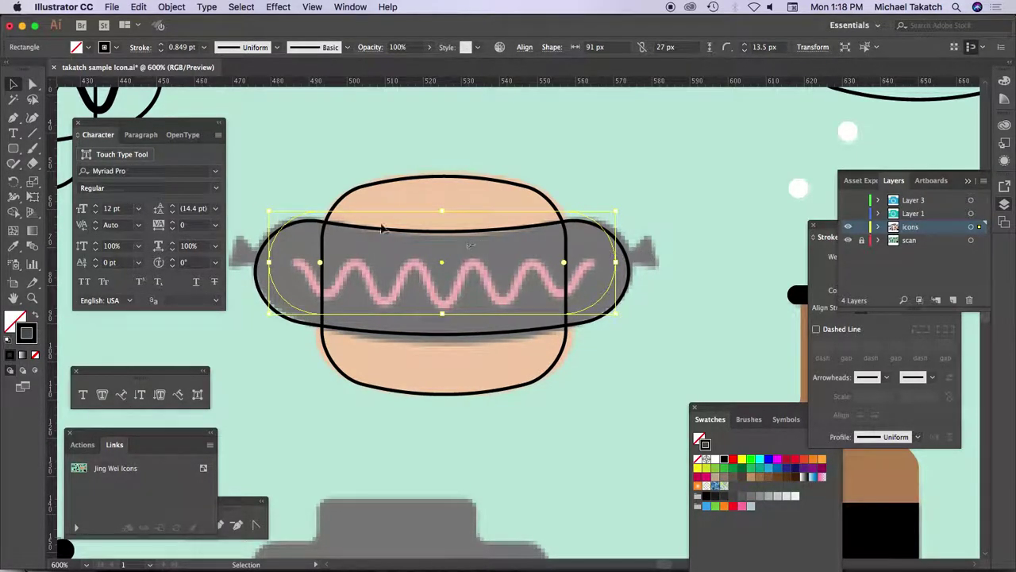
Draw a closed four-sided path, about 11 by 9 px, over the sausage's left end tip with the Pen tool and select it.
drag(183, 128, 154, 132)
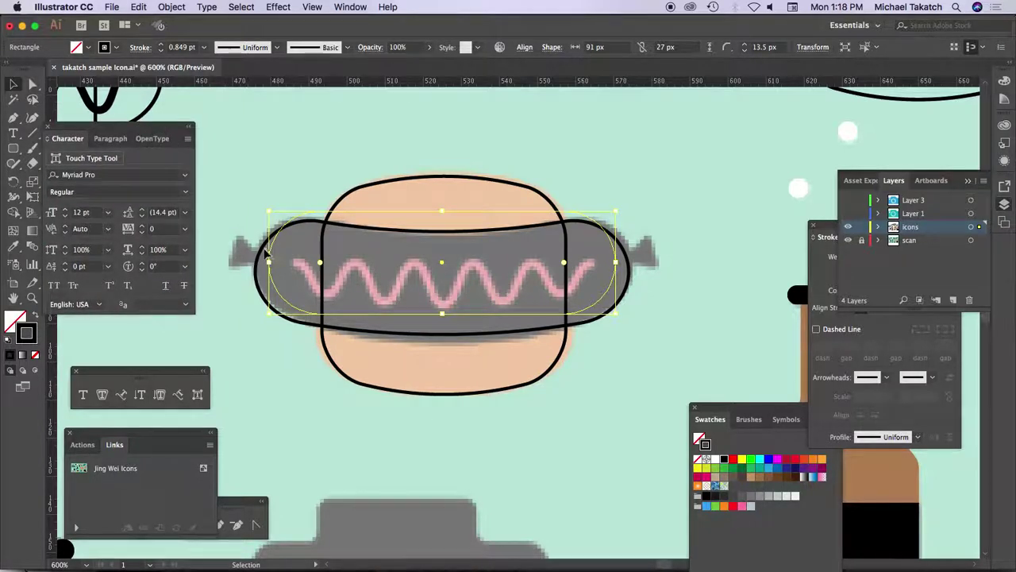
click(14, 116)
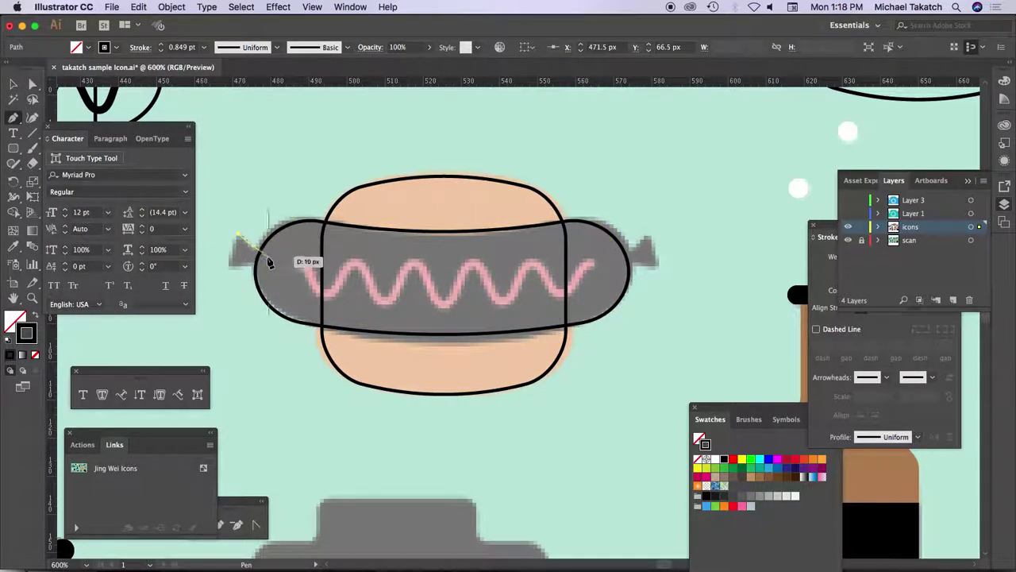
click(268, 256)
click(261, 267)
click(229, 264)
click(238, 235)
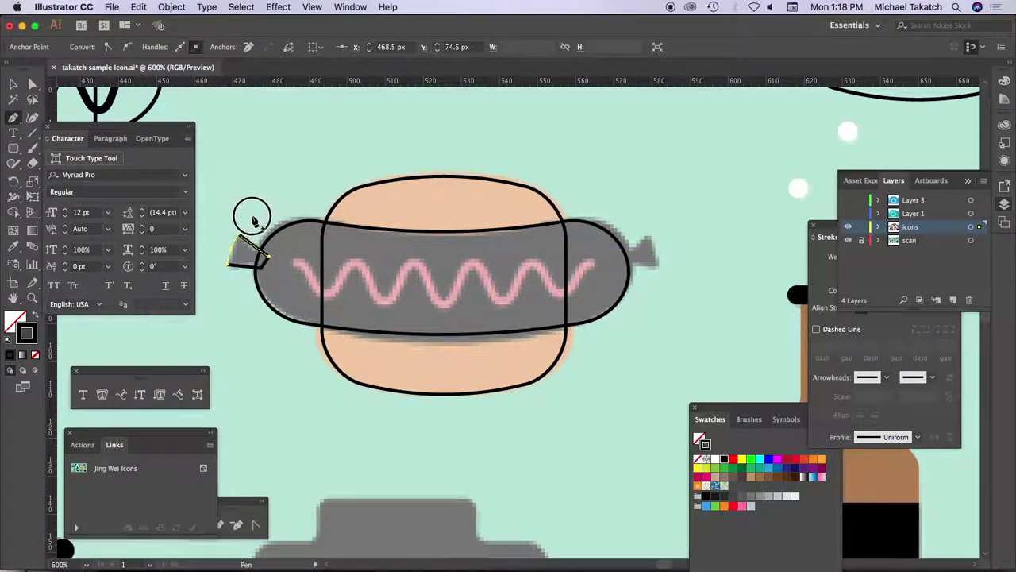
key(v)
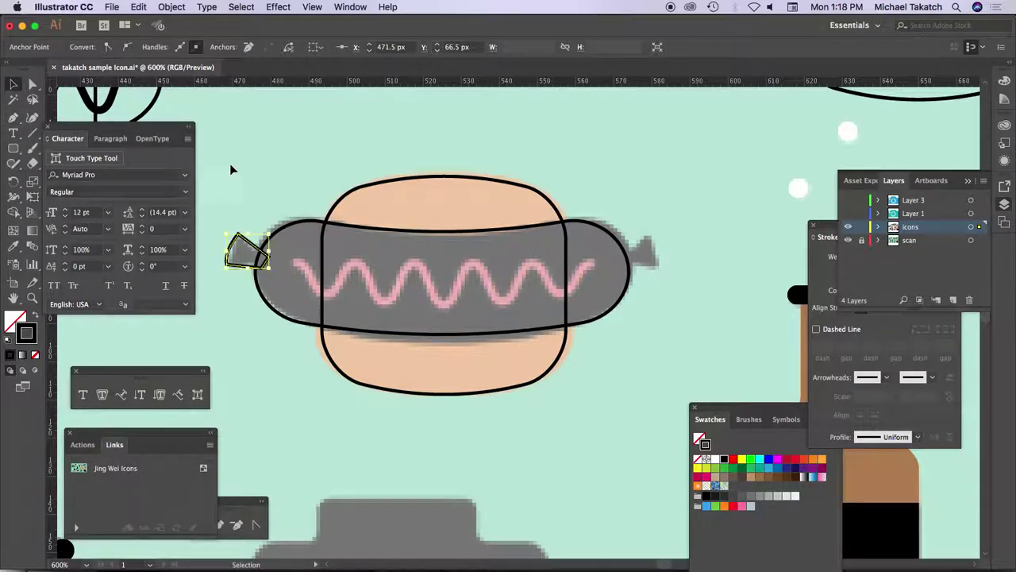
click(240, 184)
click(254, 248)
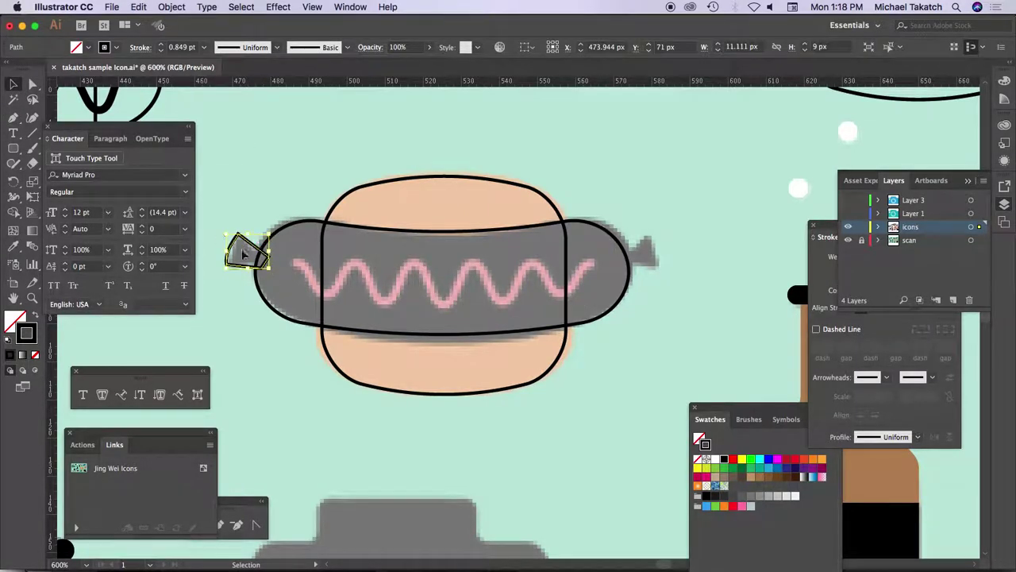
drag(71, 127, 92, 118)
drag(13, 181, 63, 197)
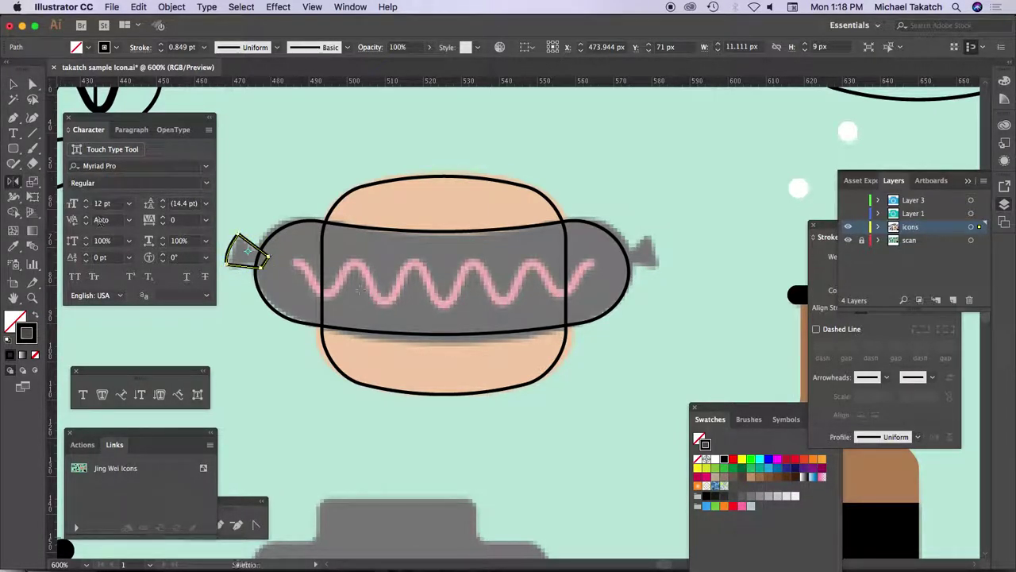
alt+click(435, 278)
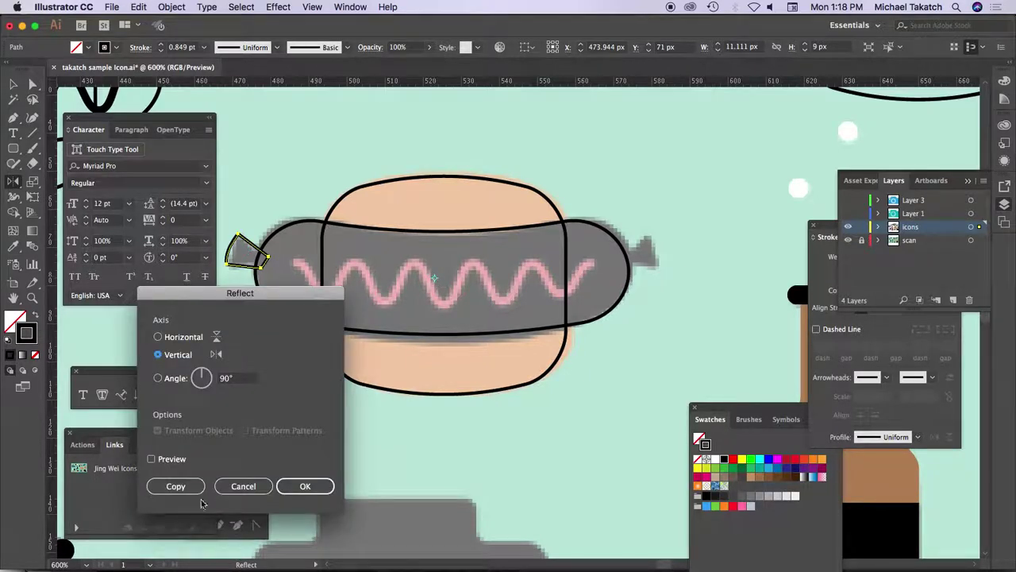
click(166, 461)
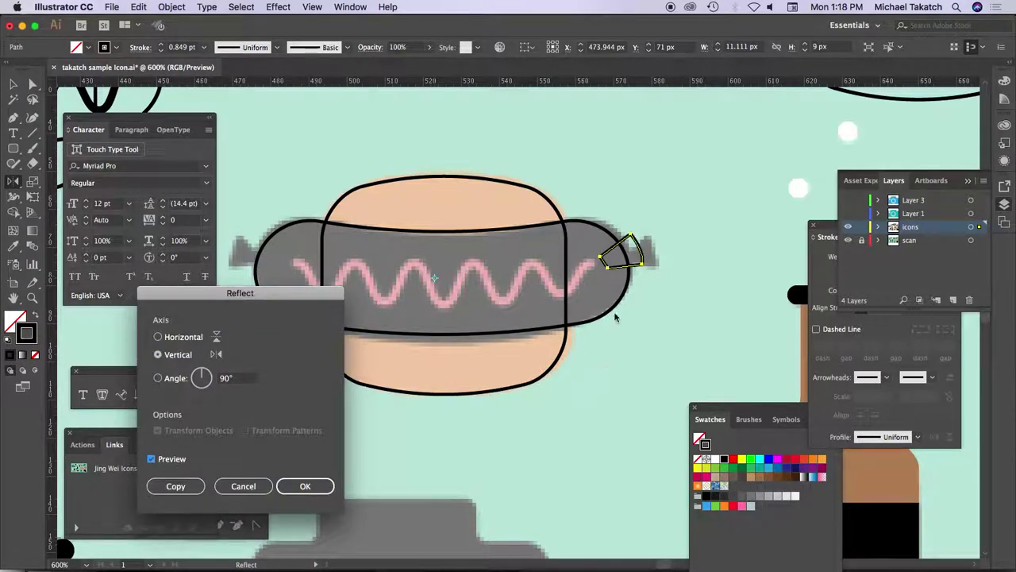
click(244, 485)
click(13, 85)
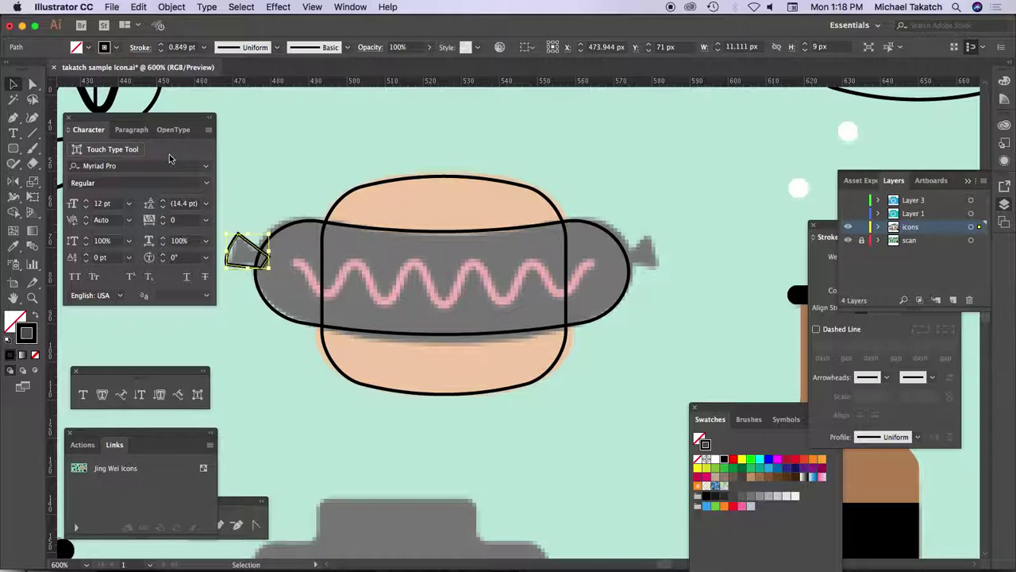
Place a vertical ruler guide through the horizontal center of the bun outline.
click(362, 195)
click(362, 194)
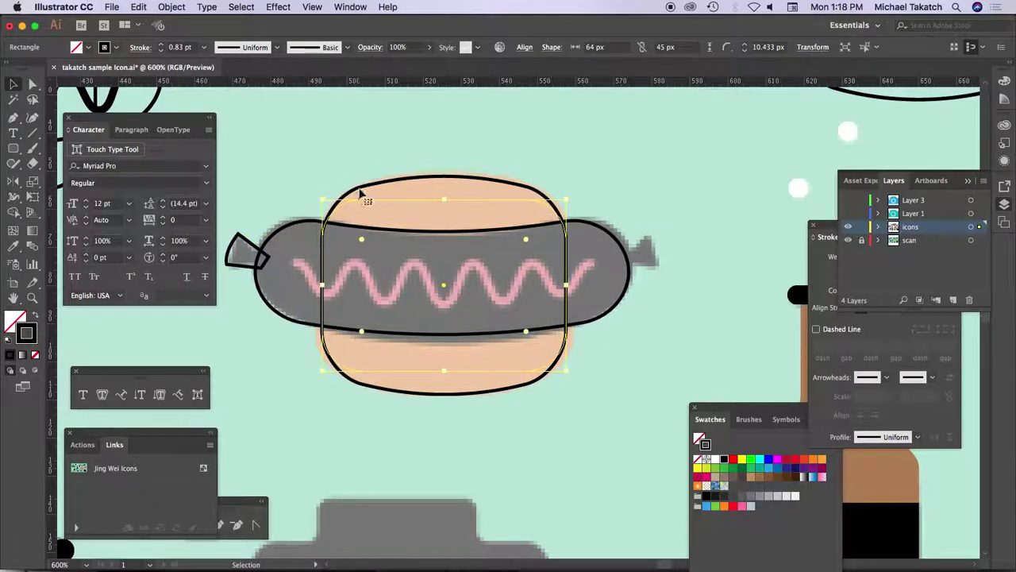
drag(54, 327, 444, 294)
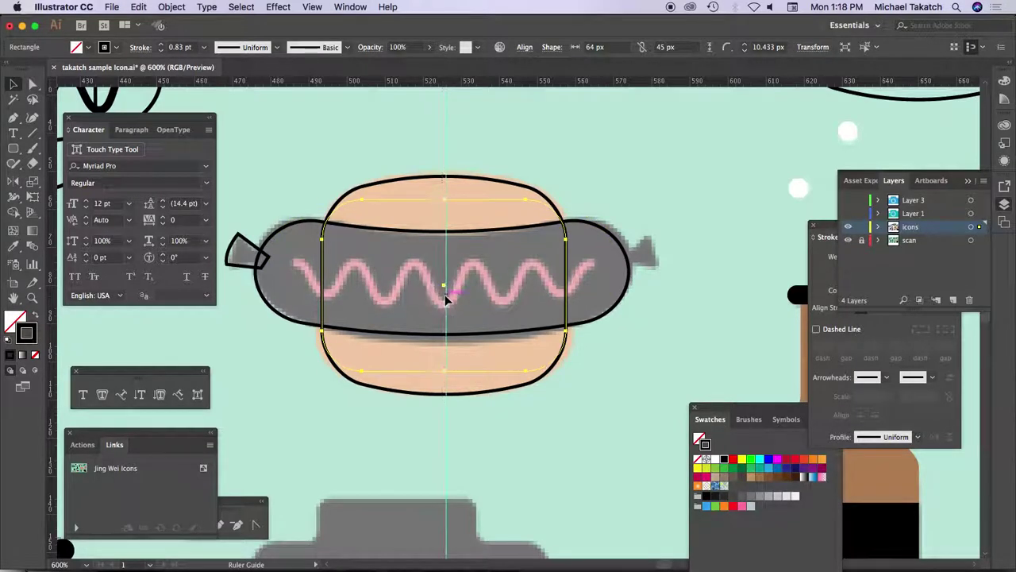
Reflect a copy of the sausage's left end tip across the vertical axis, using the center guide as origin.
click(244, 248)
click(14, 181)
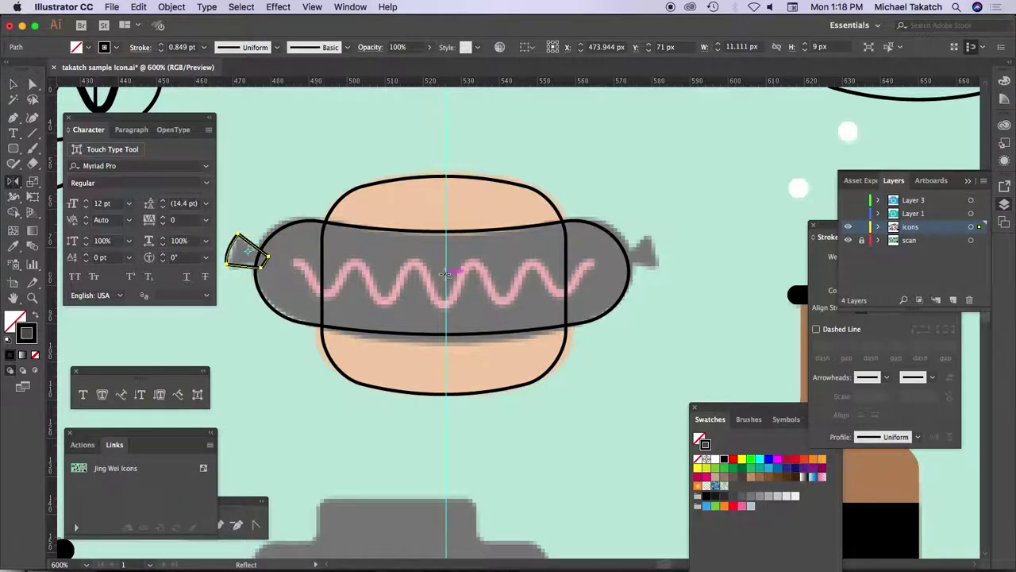
alt+click(446, 273)
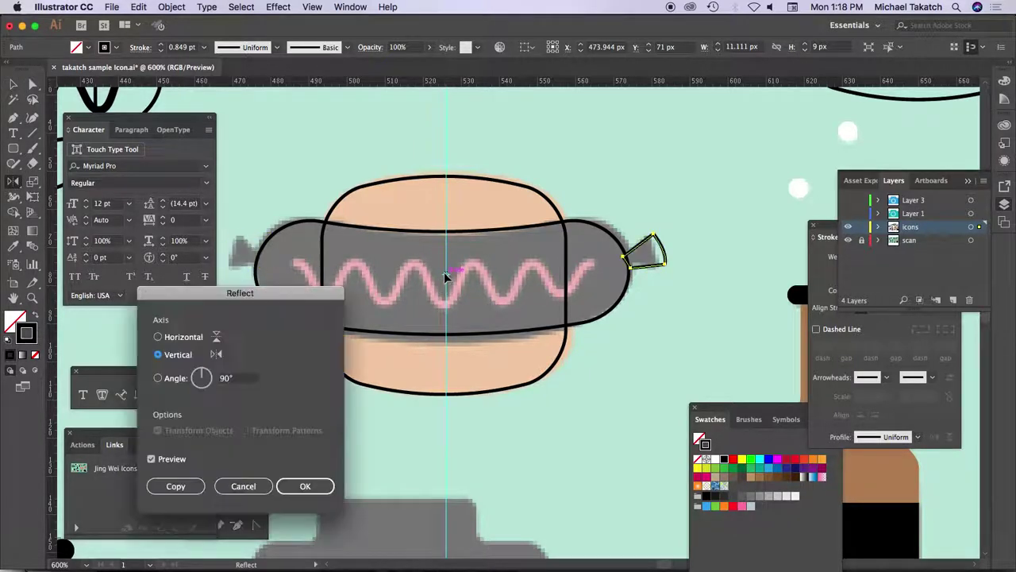
click(176, 486)
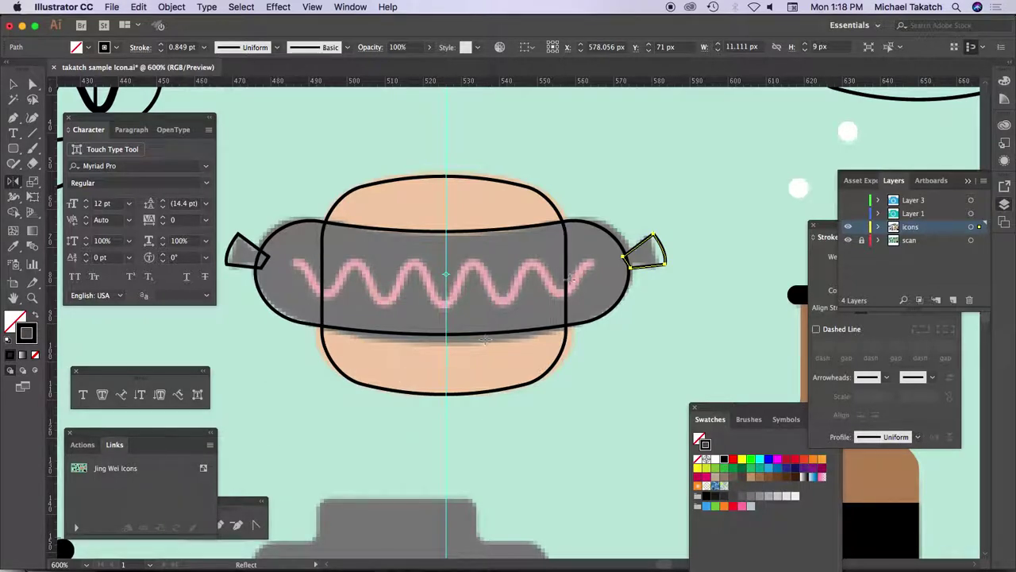
key(v)
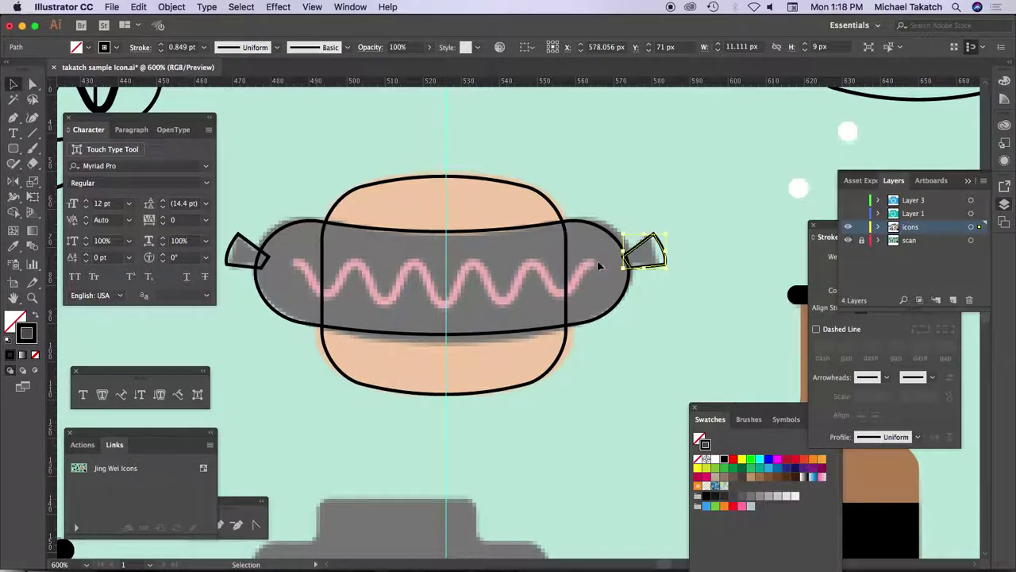
Try to horizontally center-align the bun, sausage and both separate end tips with one another.
drag(660, 176, 242, 412)
click(567, 48)
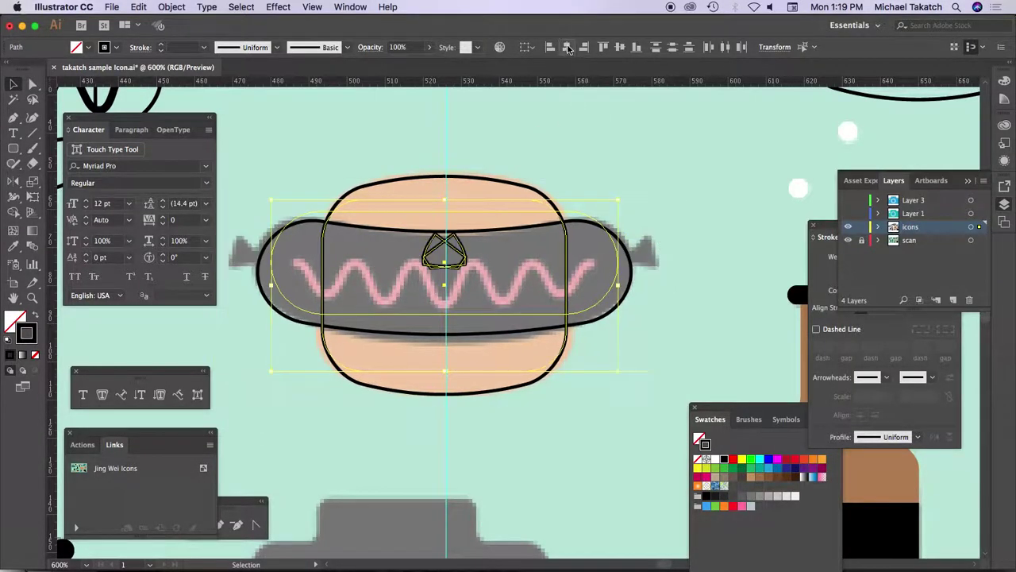
key(super+z)
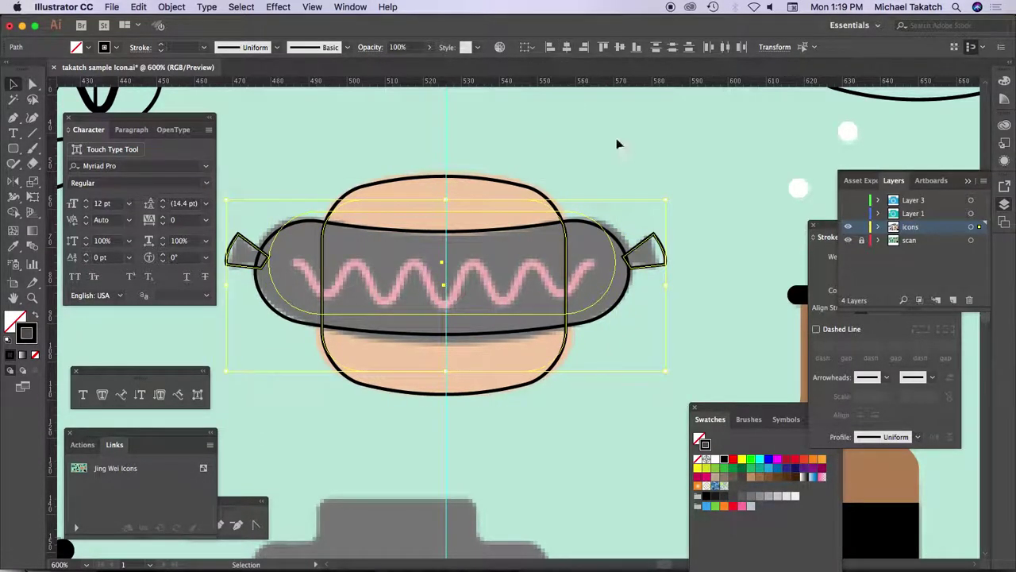
click(618, 144)
Group the sausage's two end tips together.
click(649, 245)
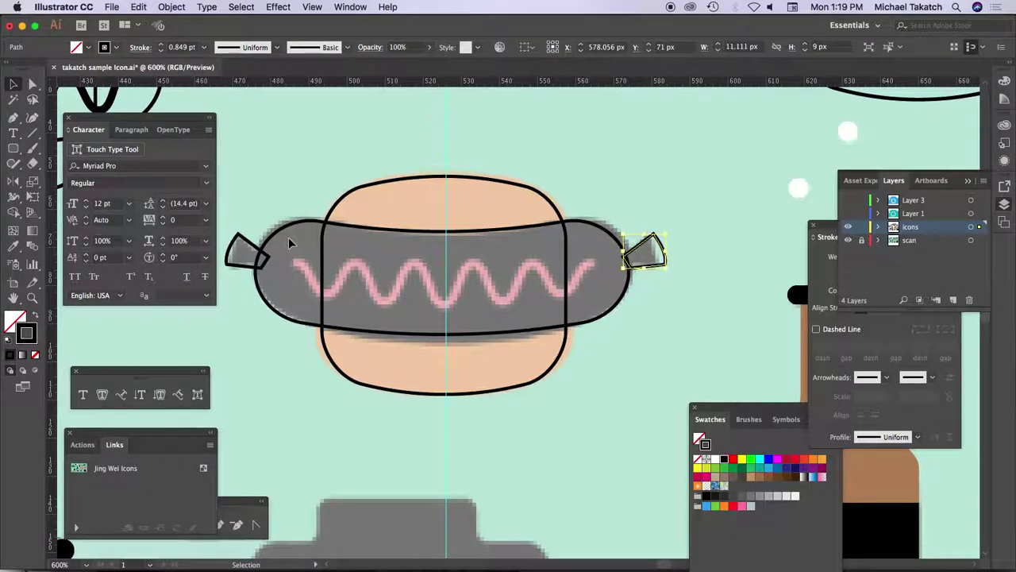
shift+click(246, 242)
key(super+g)
Horizontally center-align the bun, the sausage and the grouped end tips, and clear the selection.
drag(268, 140, 579, 377)
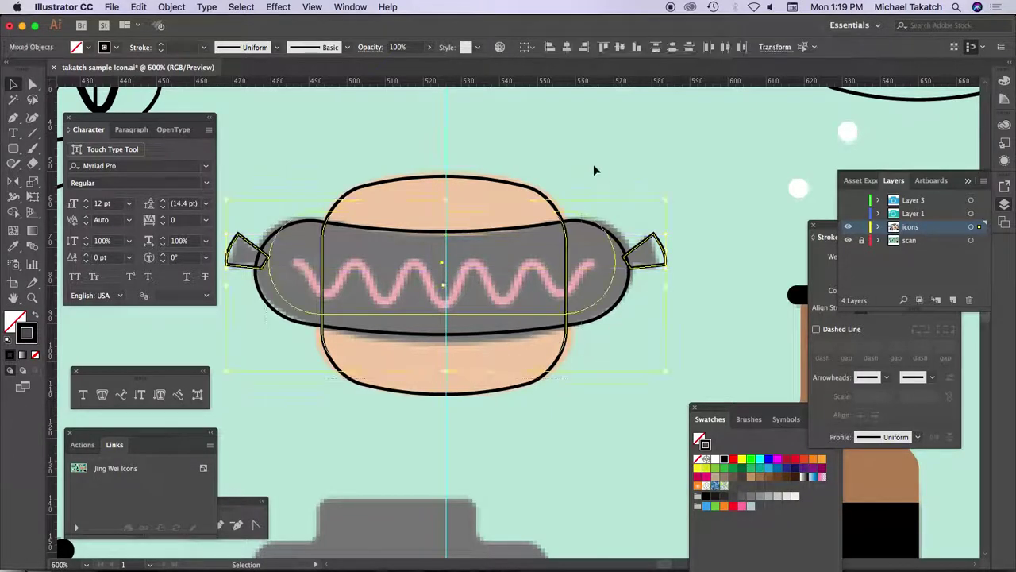
click(566, 46)
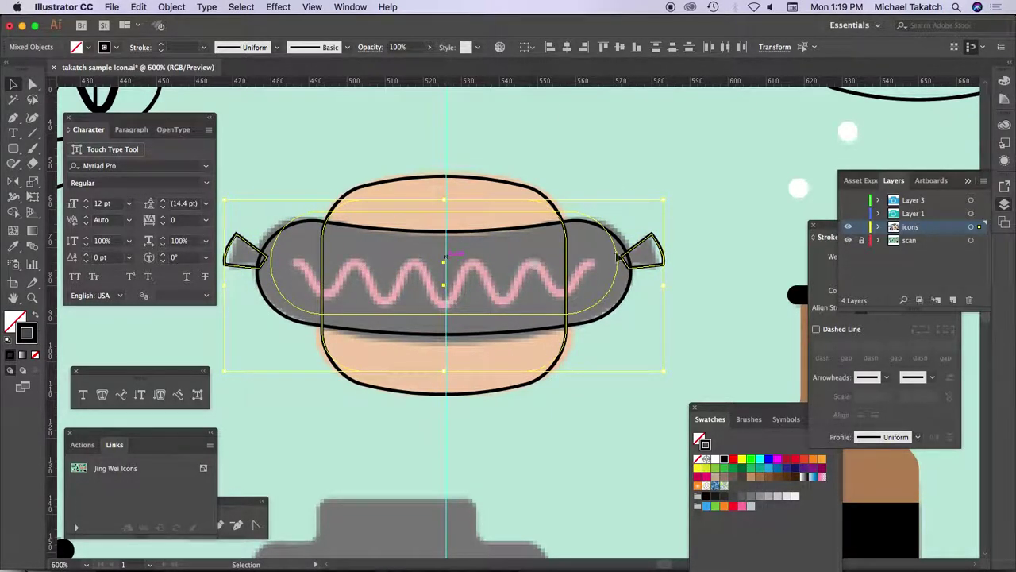
click(323, 144)
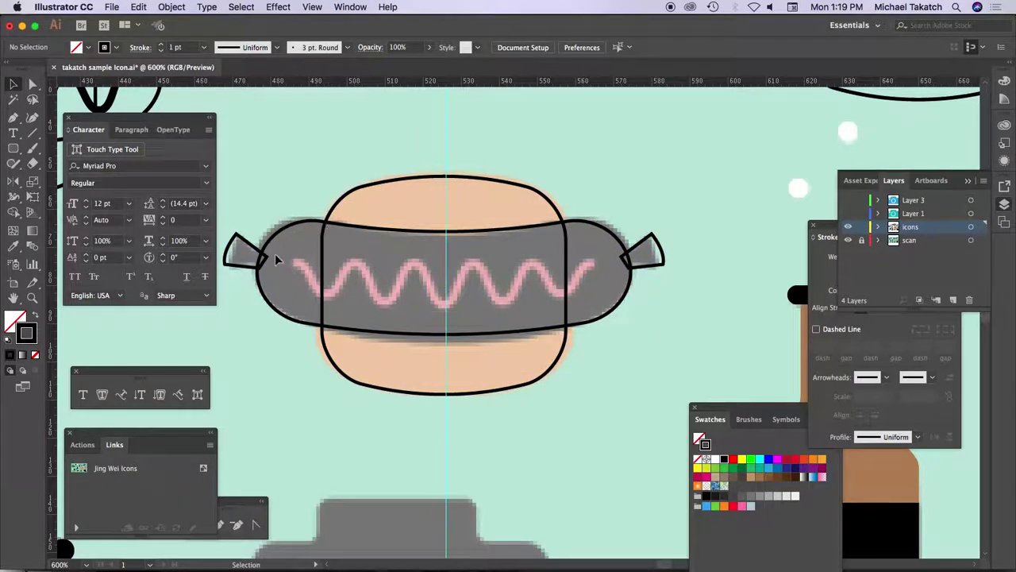
Draw a horizontal straight line about 79 px long across the top of the scanned mustard squiggle and select it.
click(31, 132)
drag(294, 263, 594, 264)
key(v)
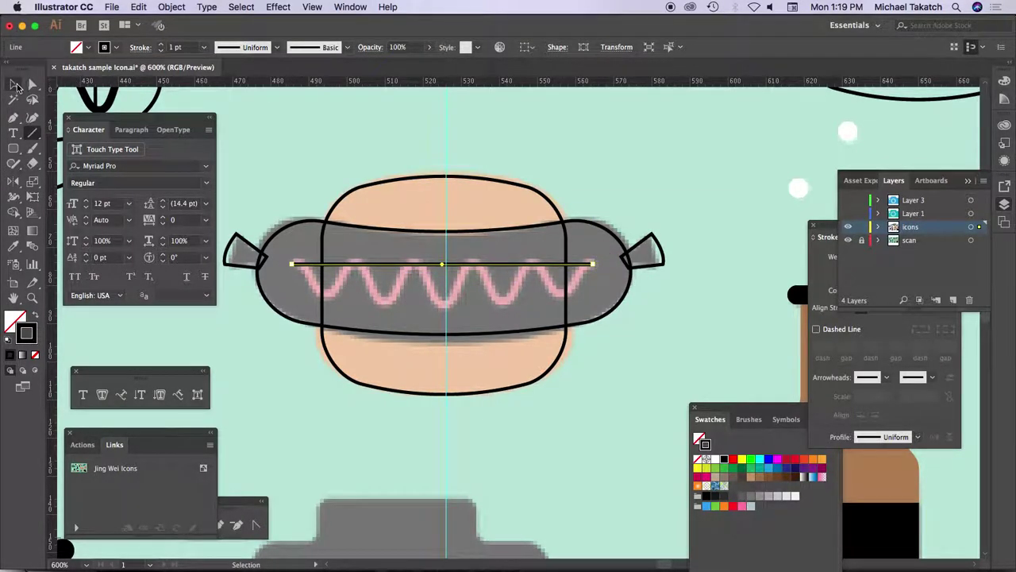
click(291, 154)
click(355, 265)
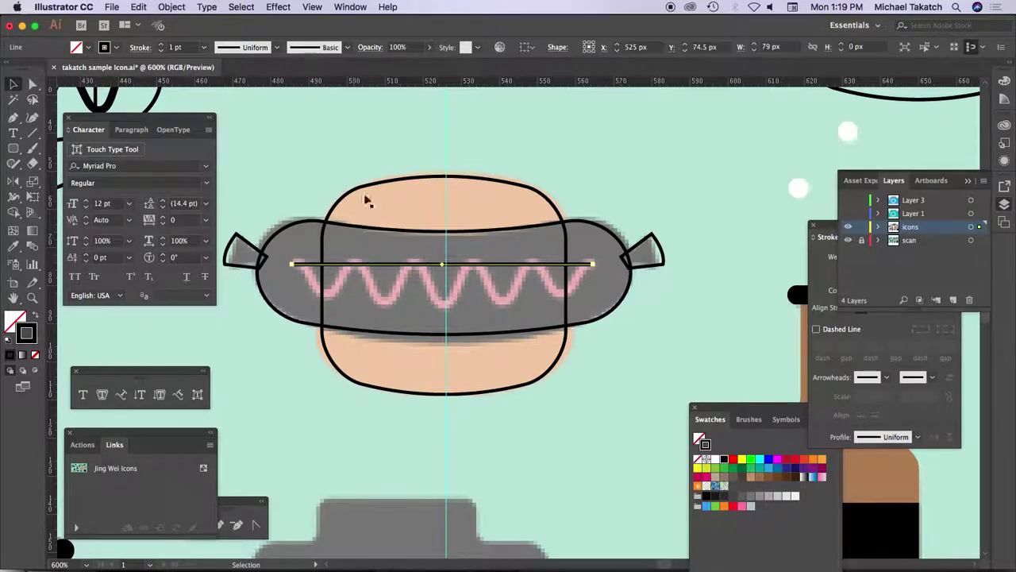
Apply a Zig Zag effect to the mustard line with an absolute size of 5 px, 9 ridges per segment and smooth points.
click(274, 7)
mouse_move(331, 127)
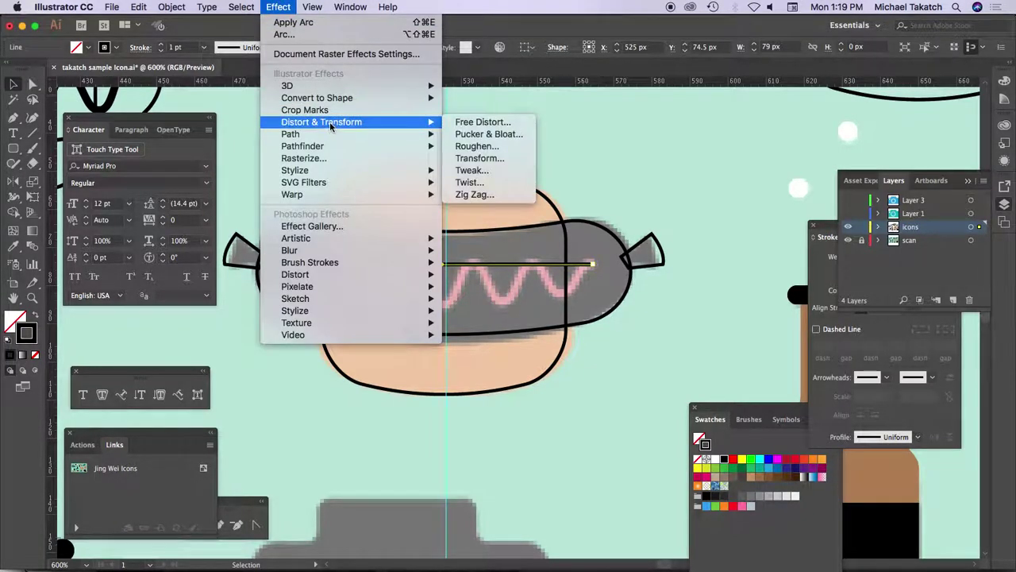
click(505, 194)
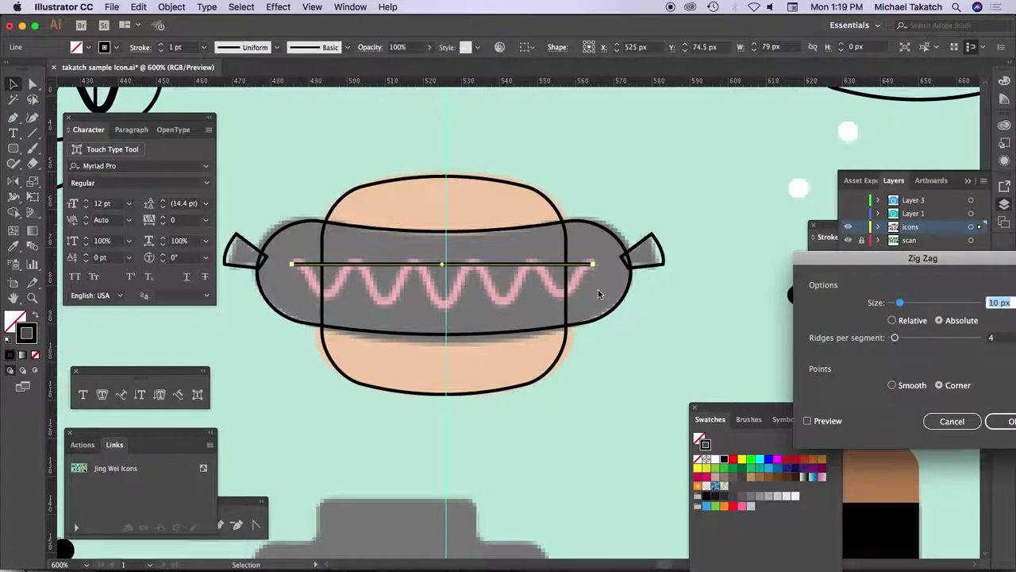
drag(837, 264, 721, 152)
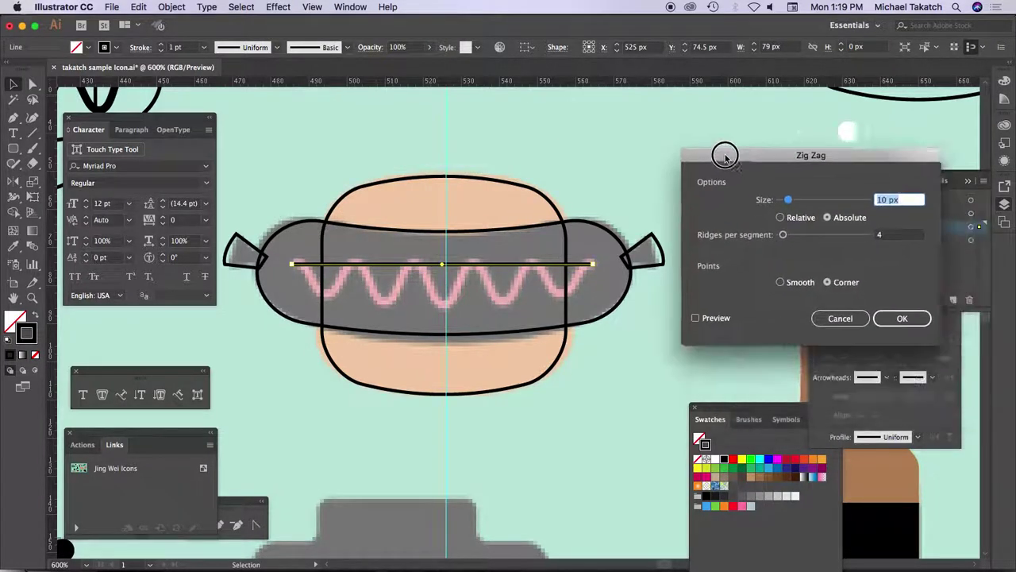
click(690, 309)
click(778, 276)
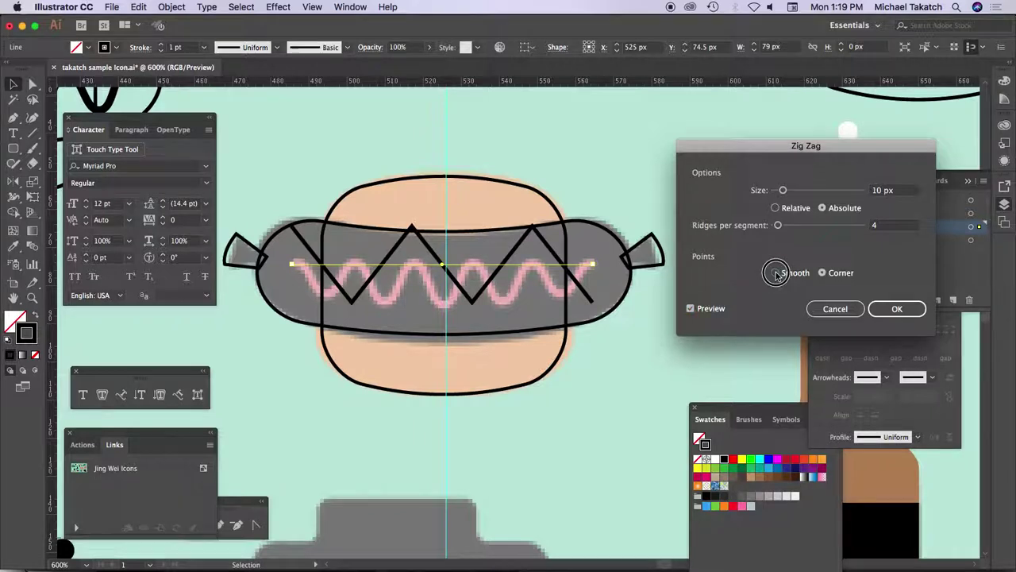
double_click(883, 190)
text(5)
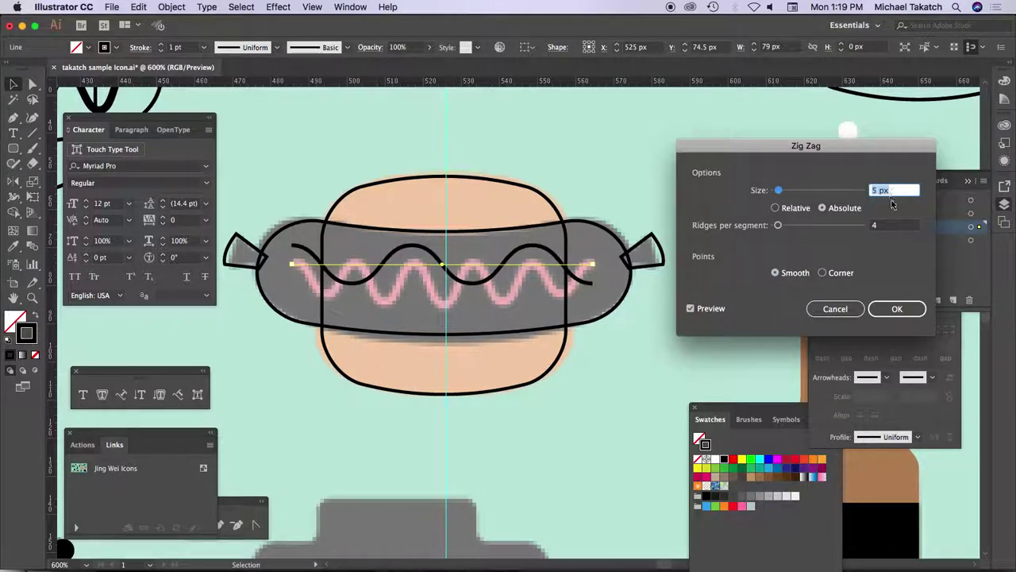
double_click(886, 226)
text(7)
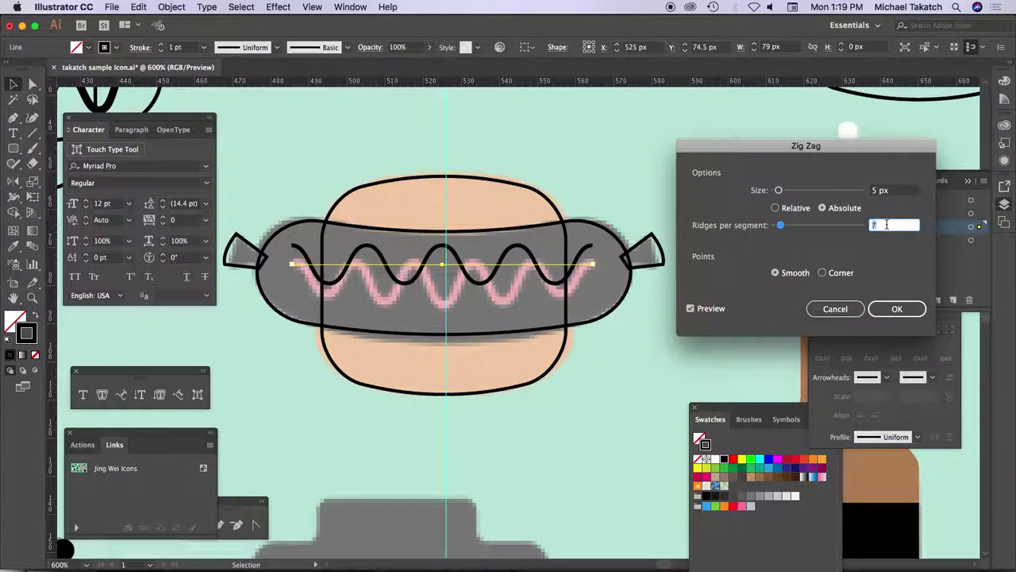
key(Up)
key(Up)
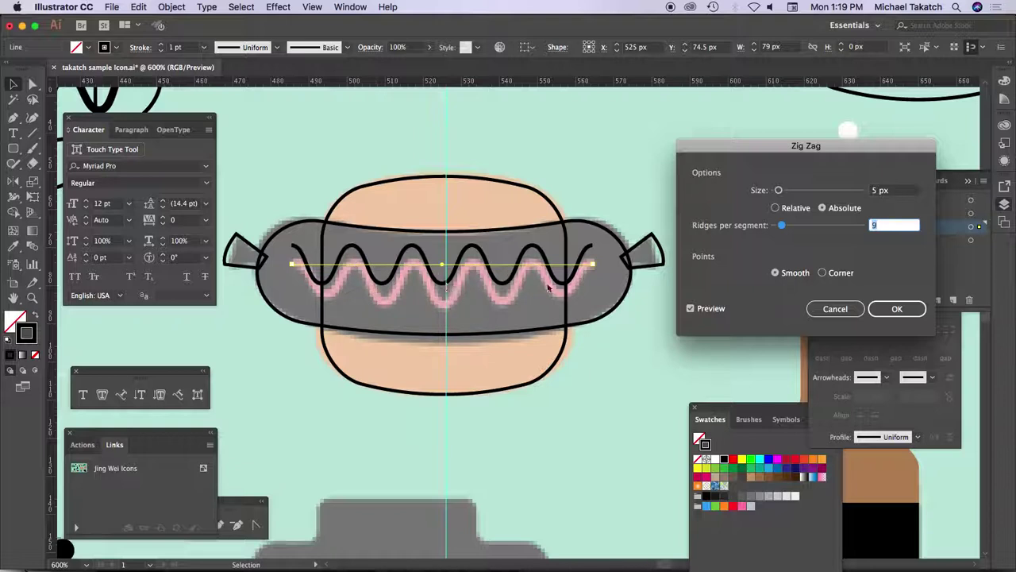
click(894, 309)
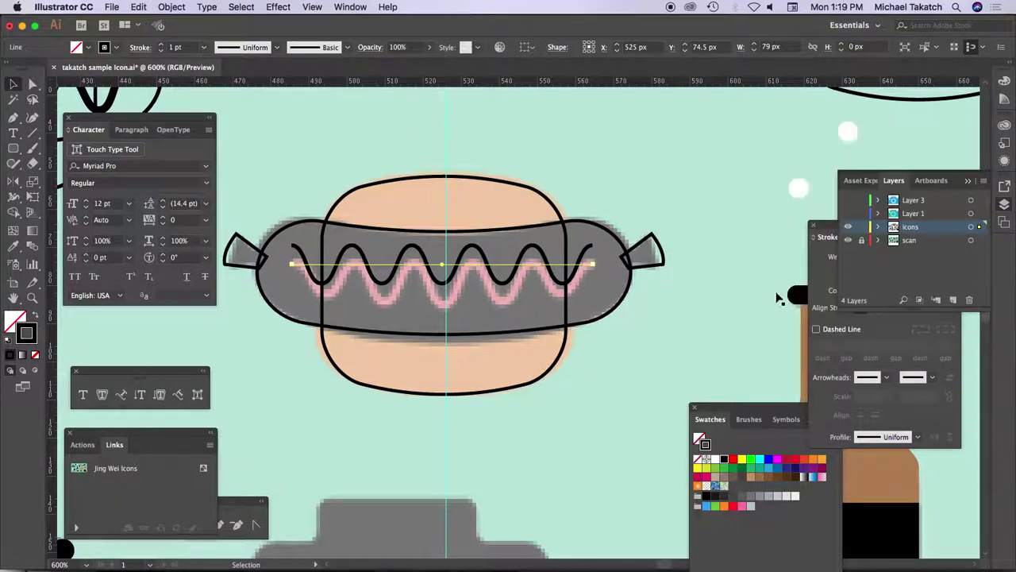
Nudge the wavy mustard line down about 5 px onto the scanned squiggle and set its stroke weight to 3 pt.
key(Down)
key(Down)
key(Down)
key(Down)
key(Down)
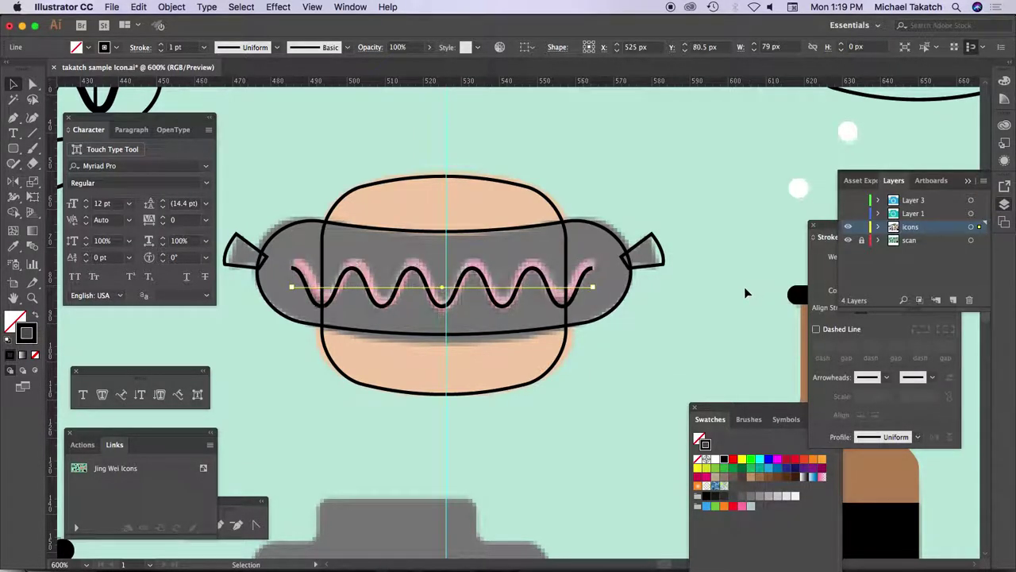
click(162, 45)
click(161, 45)
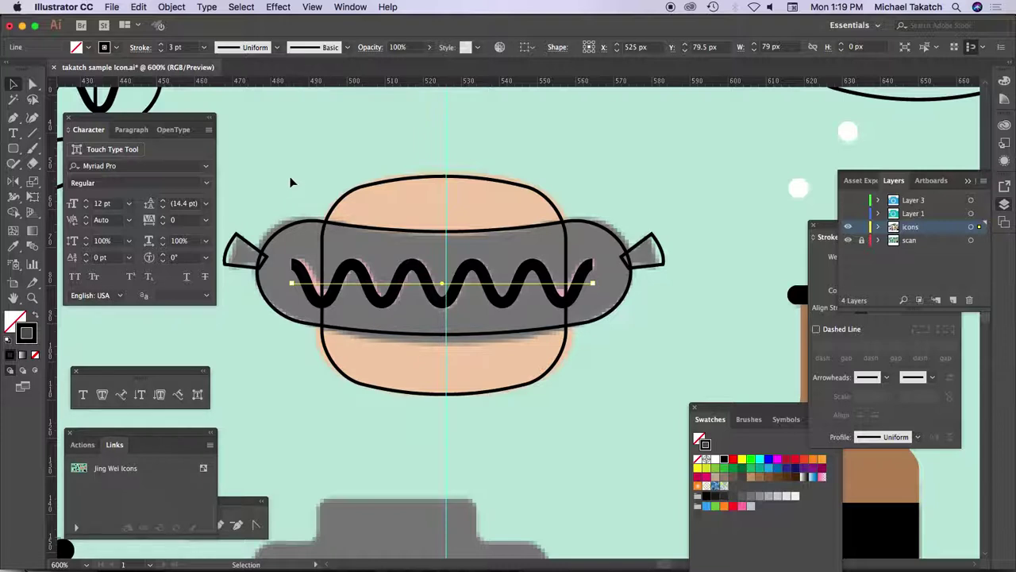
click(173, 8)
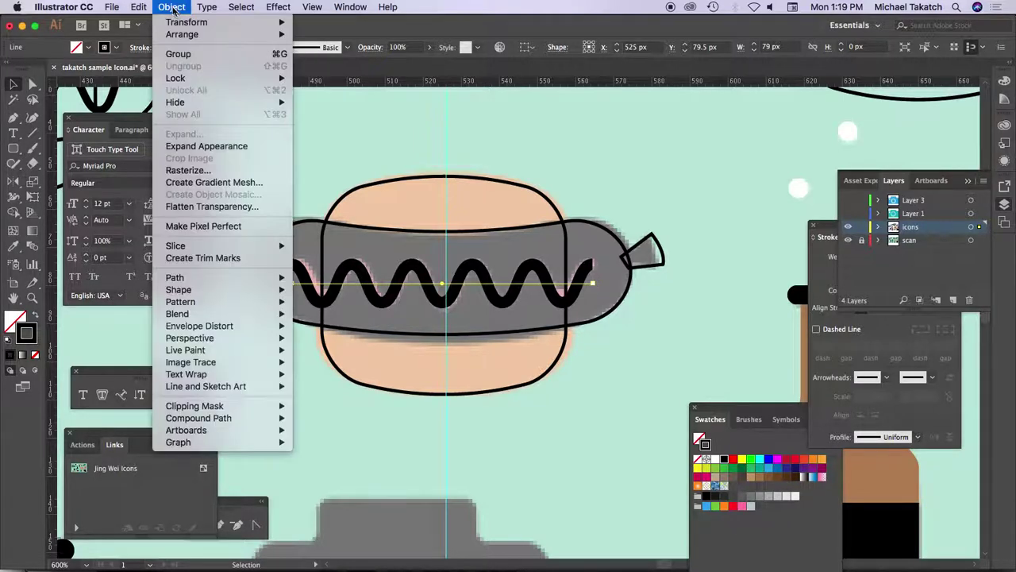
click(349, 162)
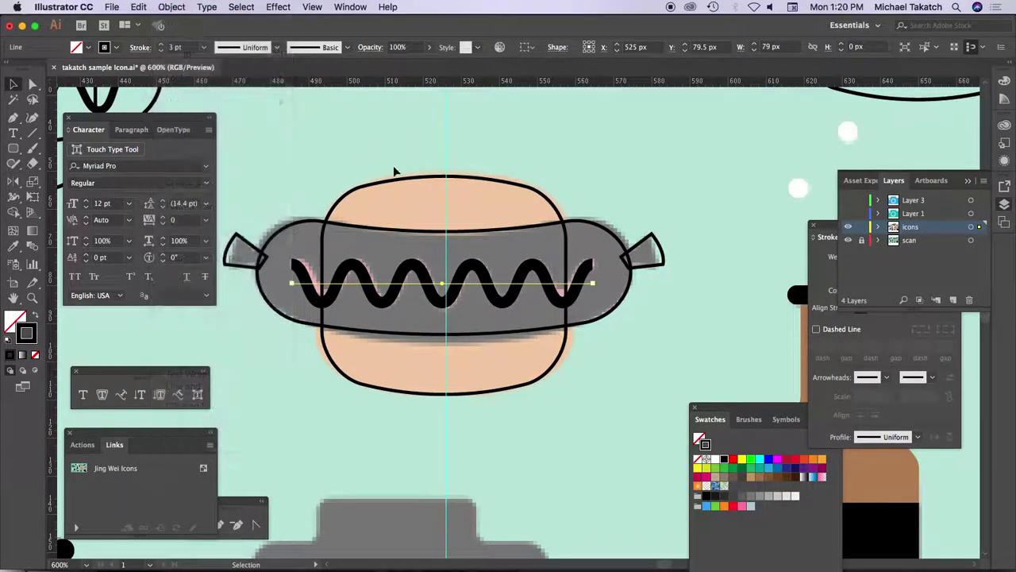
Duplicate the complete hot dog outline below the original, over the scanned camera, and deselect it.
key(a)
key(super+minus)
drag(359, 222, 688, 429)
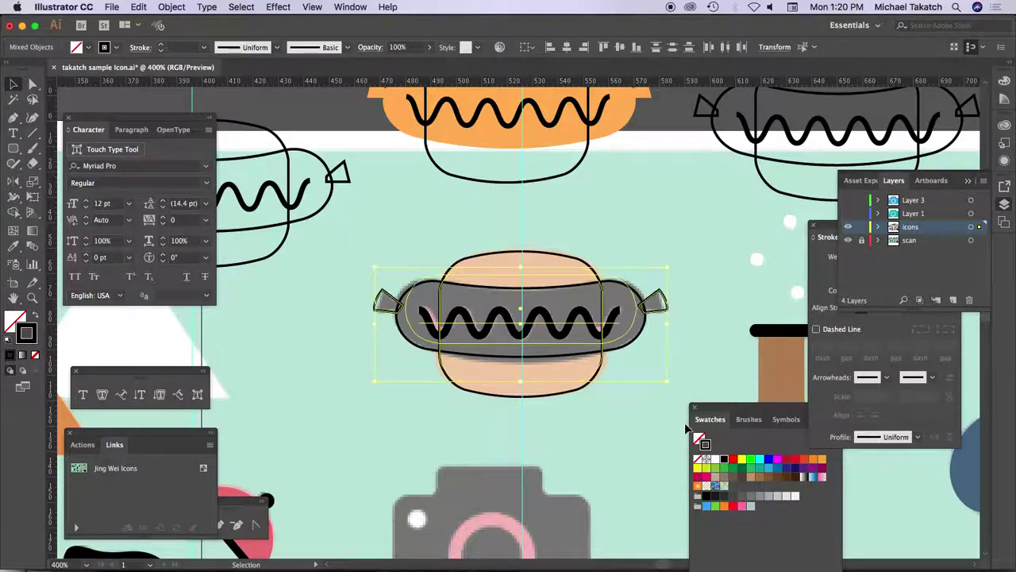
key(a)
key(v)
key(a)
key(v)
drag(584, 266, 561, 486)
click(427, 265)
key(a)
key(super+equal)
key(v)
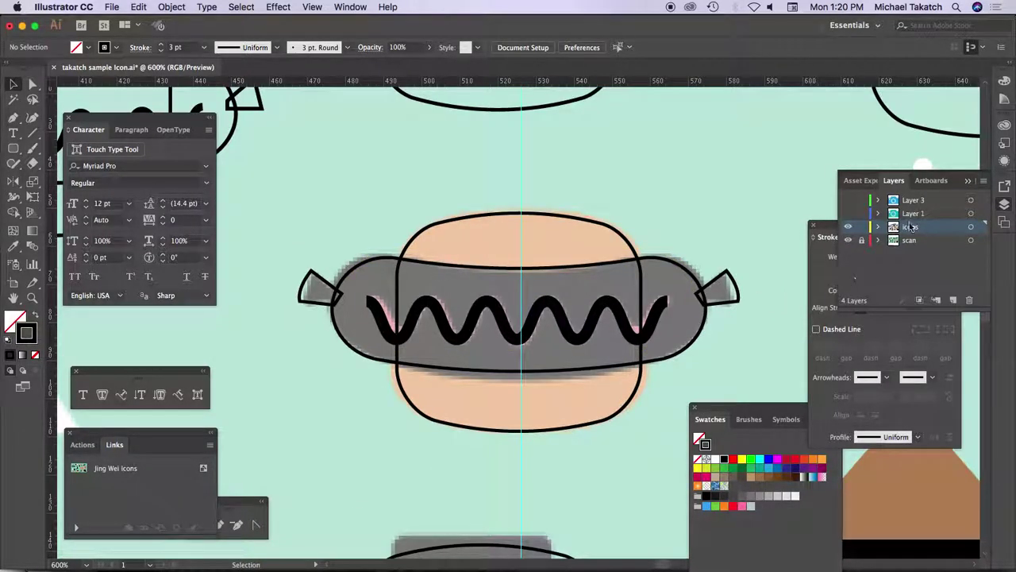
Show the Appearance attributes at full height and examine the effects applied to the mustard line and the bun outline.
click(1004, 160)
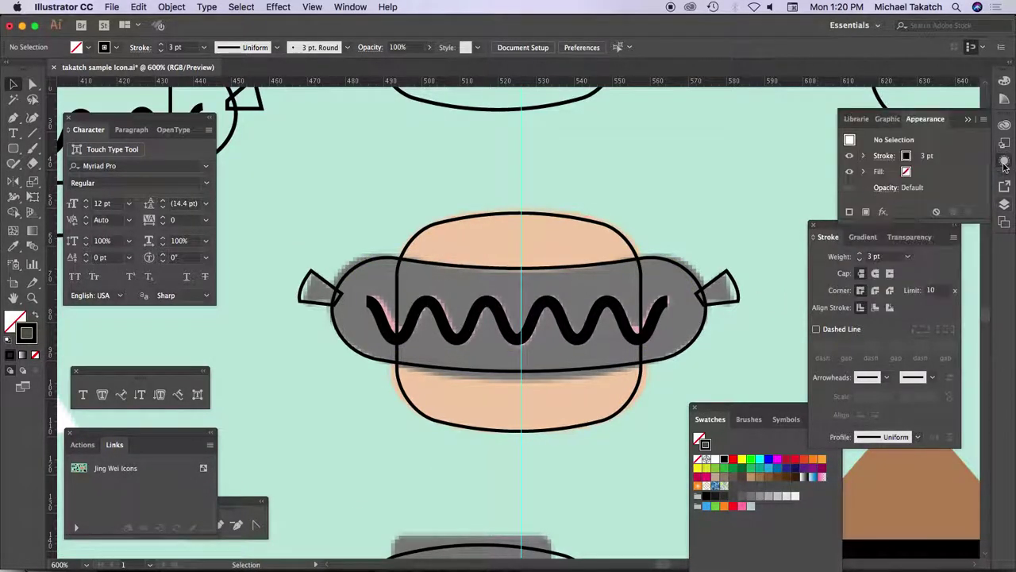
drag(912, 221, 897, 351)
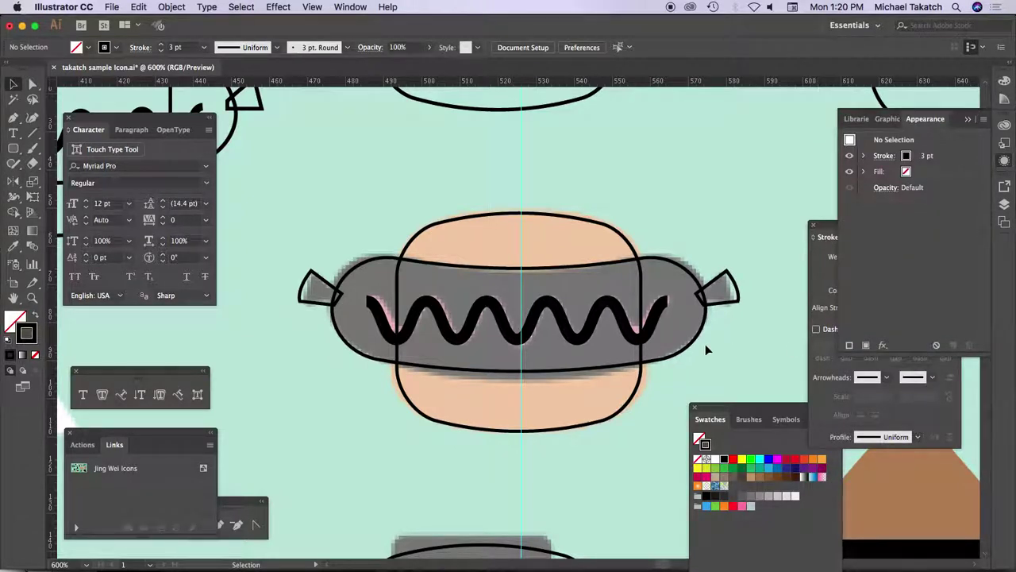
click(599, 320)
click(592, 225)
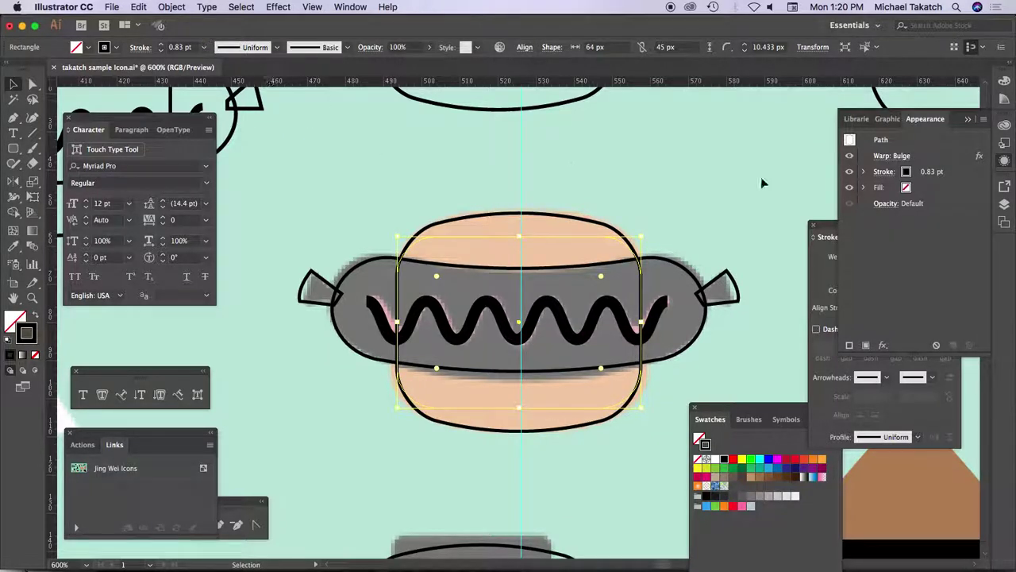
click(906, 188)
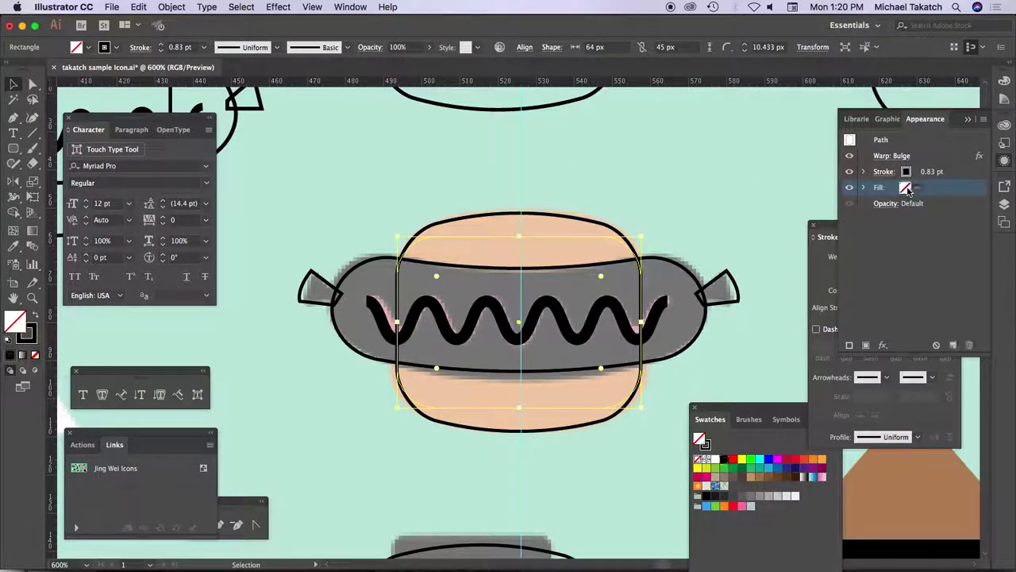
click(918, 191)
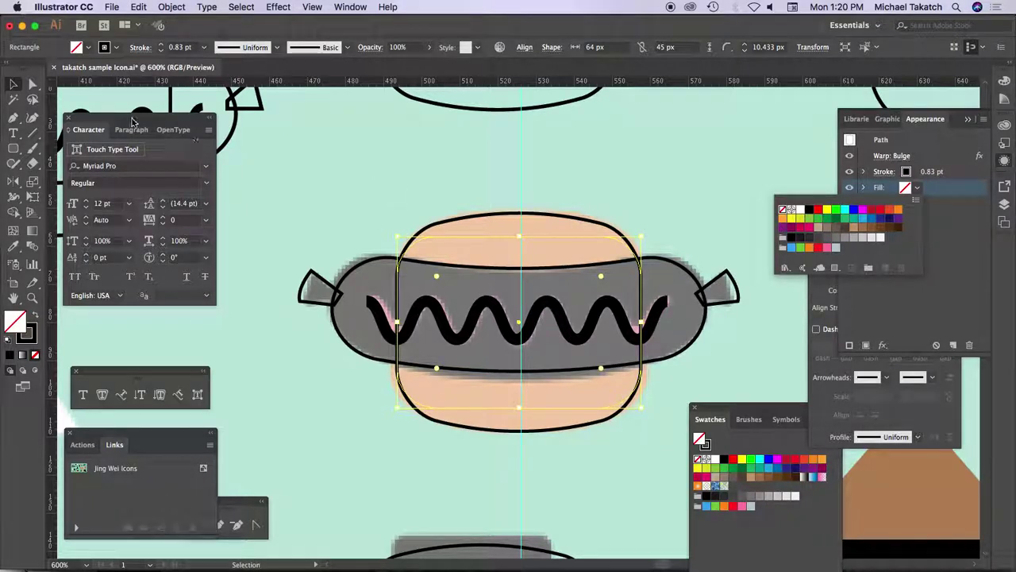
click(15, 85)
With nothing selected, sample the scanned bun's orange with the Eyedropper and save it as a new process color swatch.
click(274, 157)
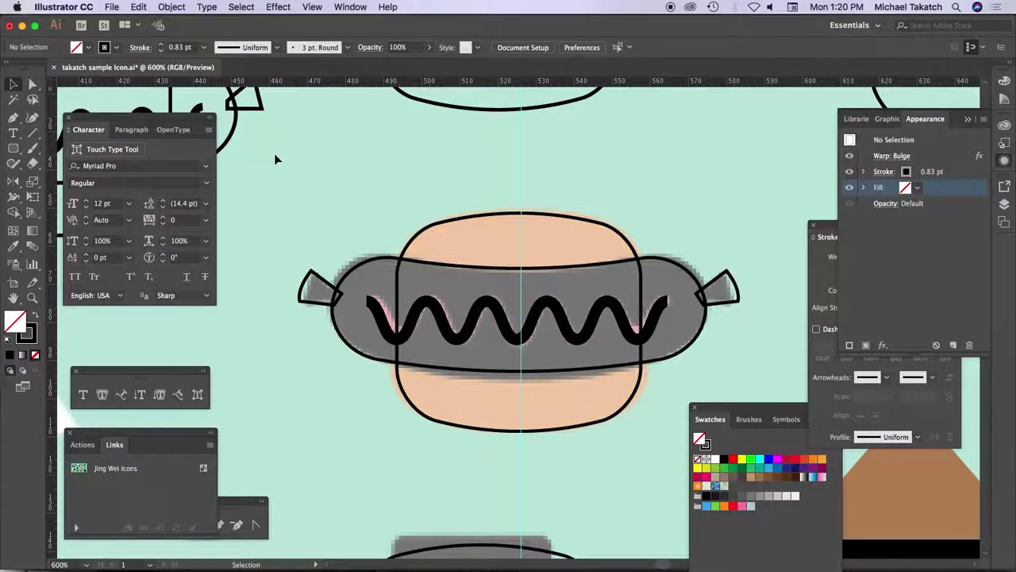
key(i)
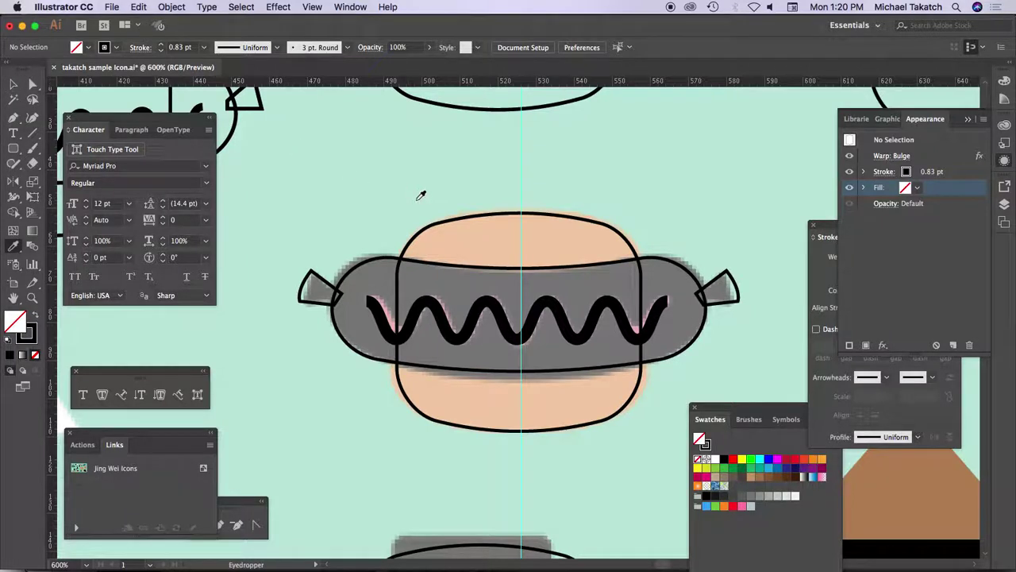
click(490, 224)
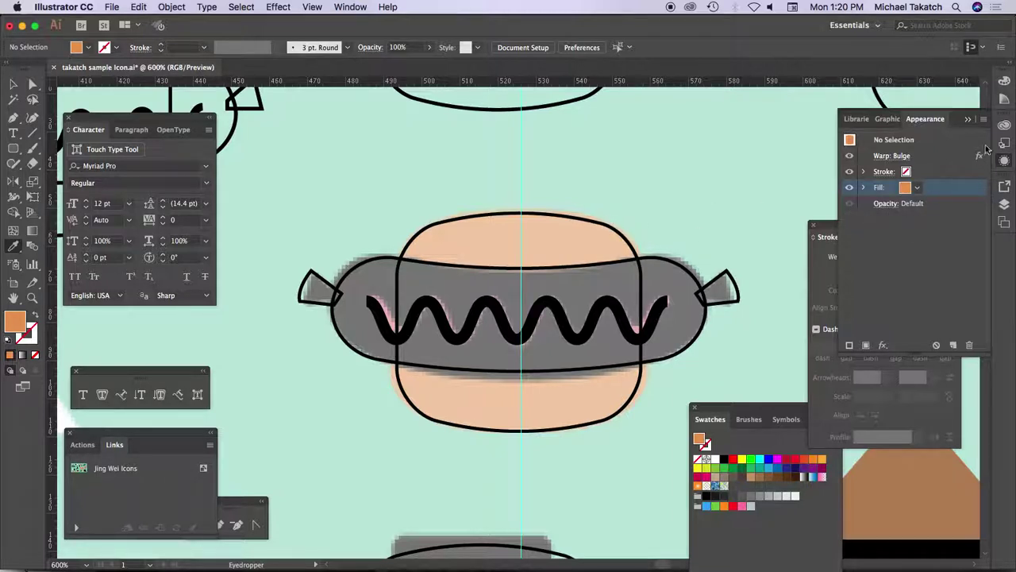
drag(766, 407, 705, 192)
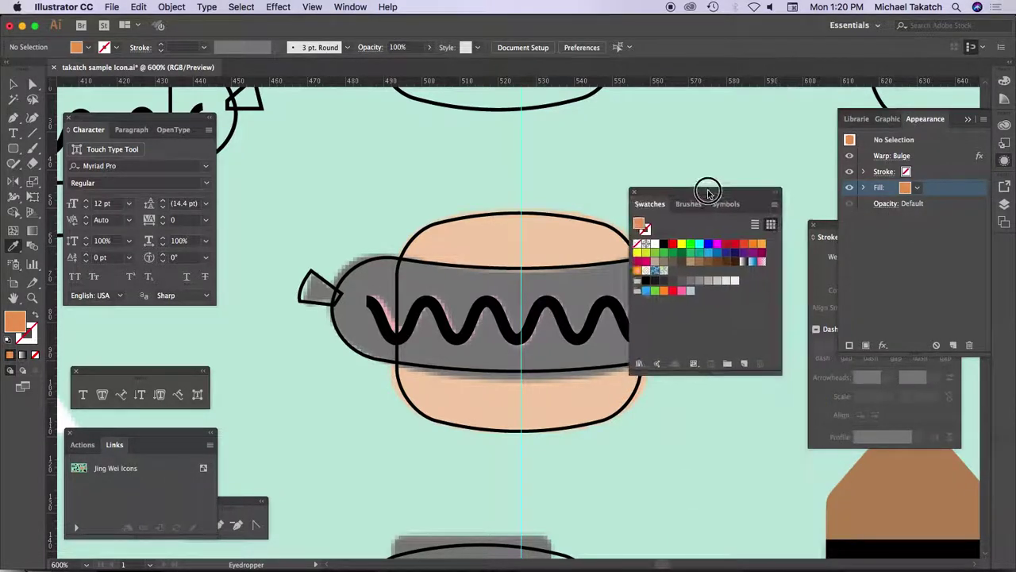
click(743, 365)
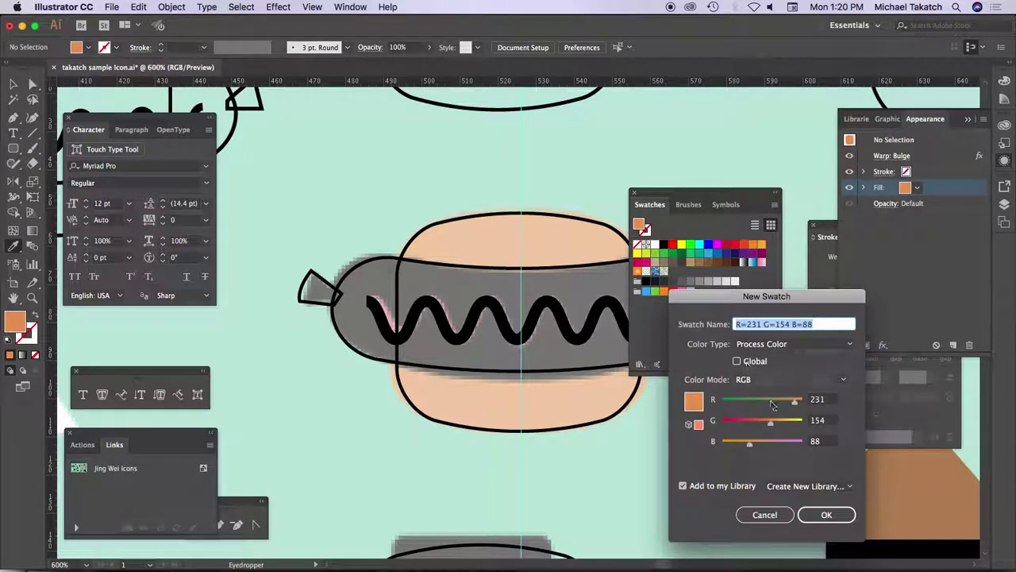
click(828, 515)
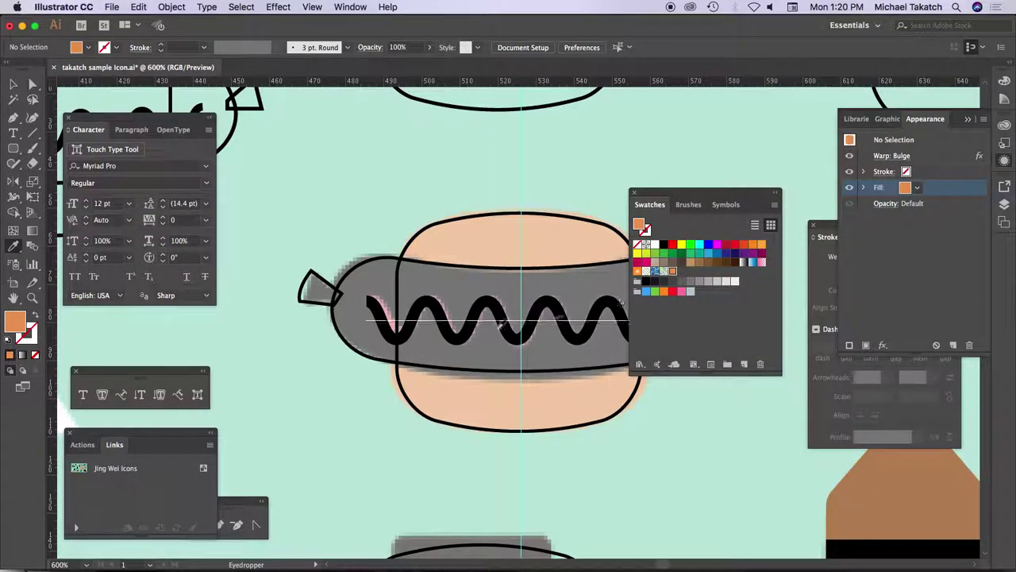
Move the wavy mustard line straight down to about Y 90.5 px, clear of the scanned pink squiggle.
click(14, 85)
click(442, 326)
drag(438, 316, 441, 364)
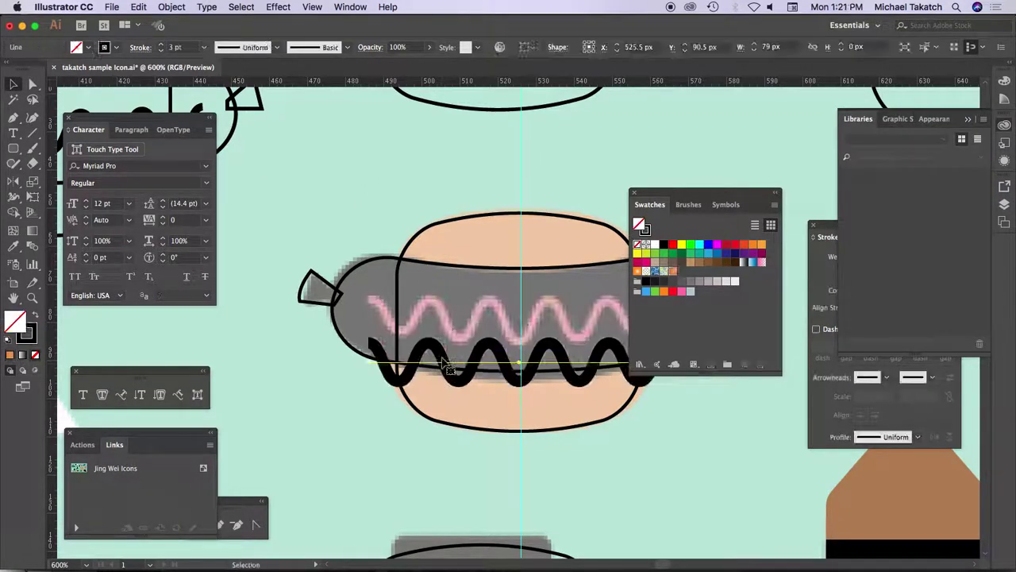
Sample the scanned squiggle's pink onto the mustard line with the Eyedropper and save that color as a new swatch.
key(i)
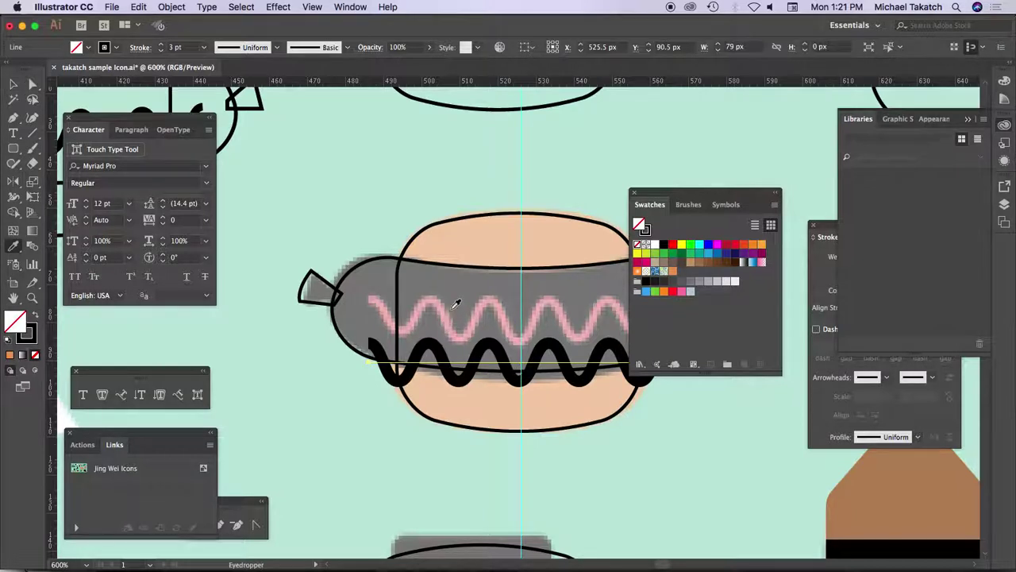
click(446, 306)
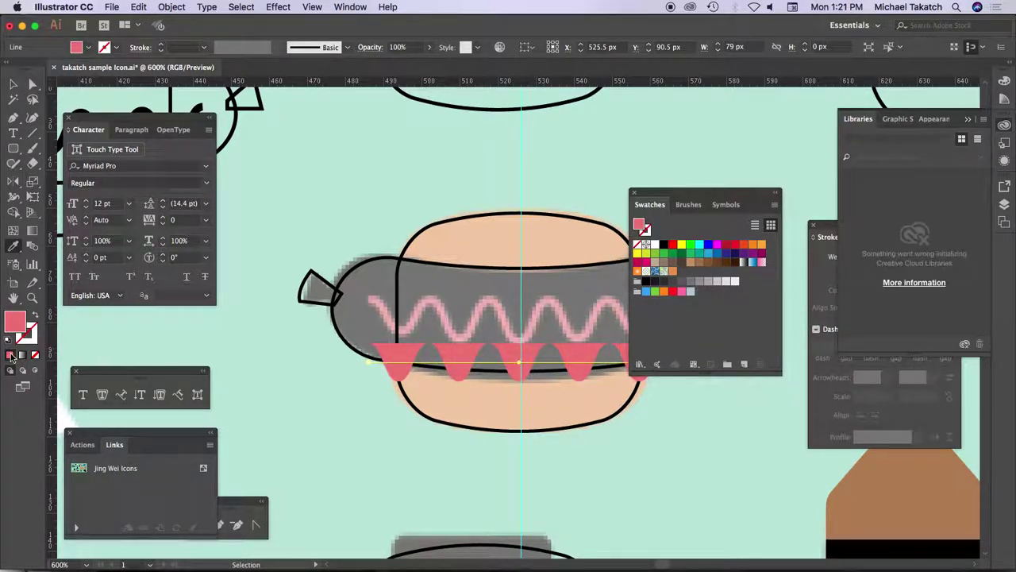
click(745, 365)
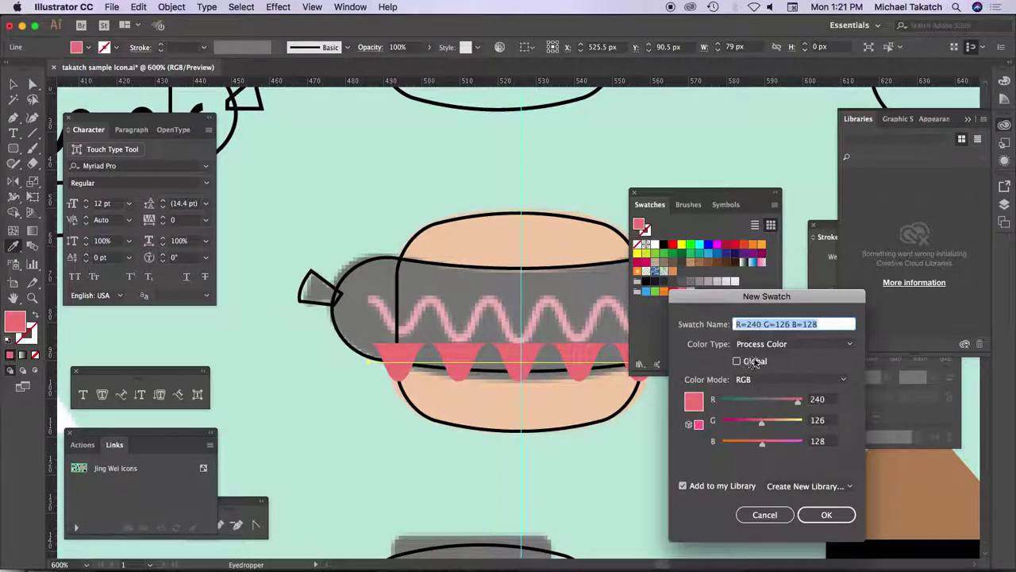
click(841, 513)
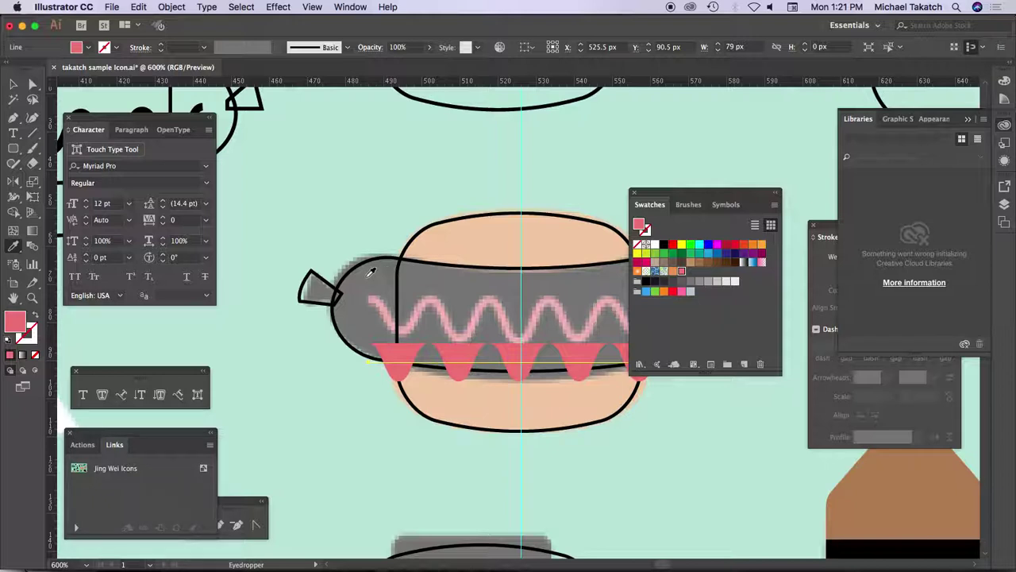
Try sampling the scanned sausage's color onto the mustard line, undo it and deselect the line.
click(369, 271)
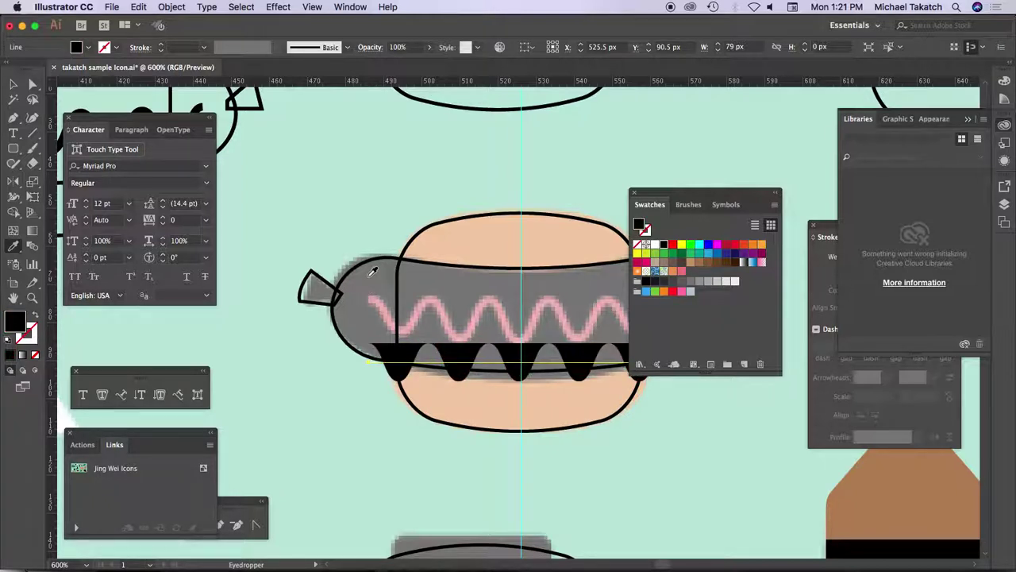
key(super+z)
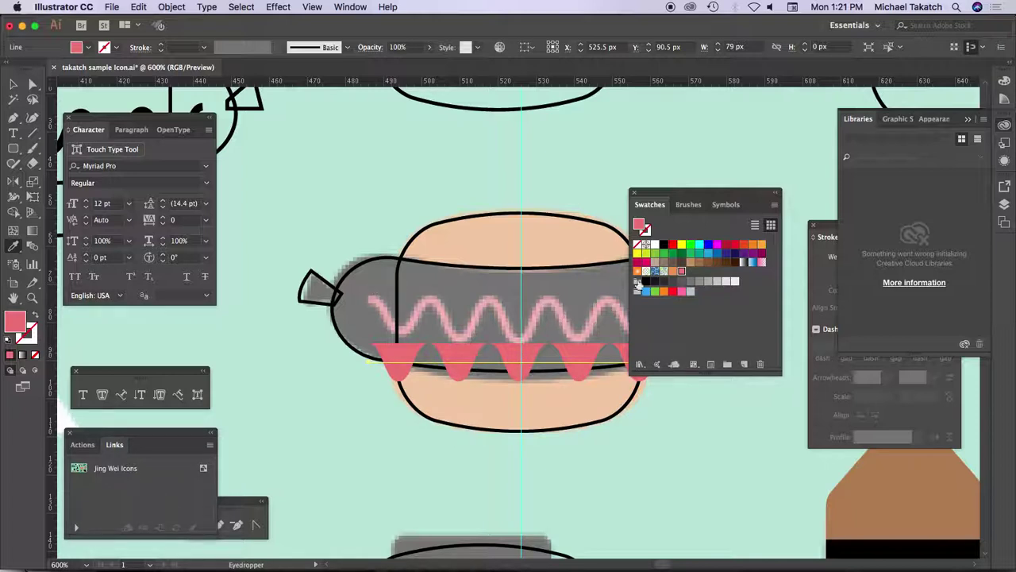
click(13, 83)
click(357, 187)
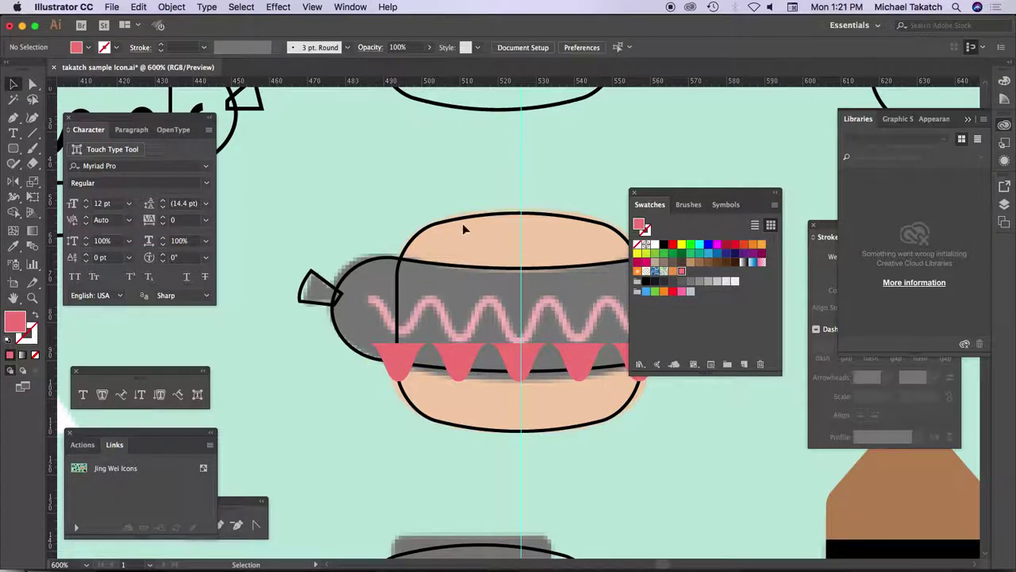
Fill the bun shape with the saved orange swatch through its Appearance attributes.
click(464, 225)
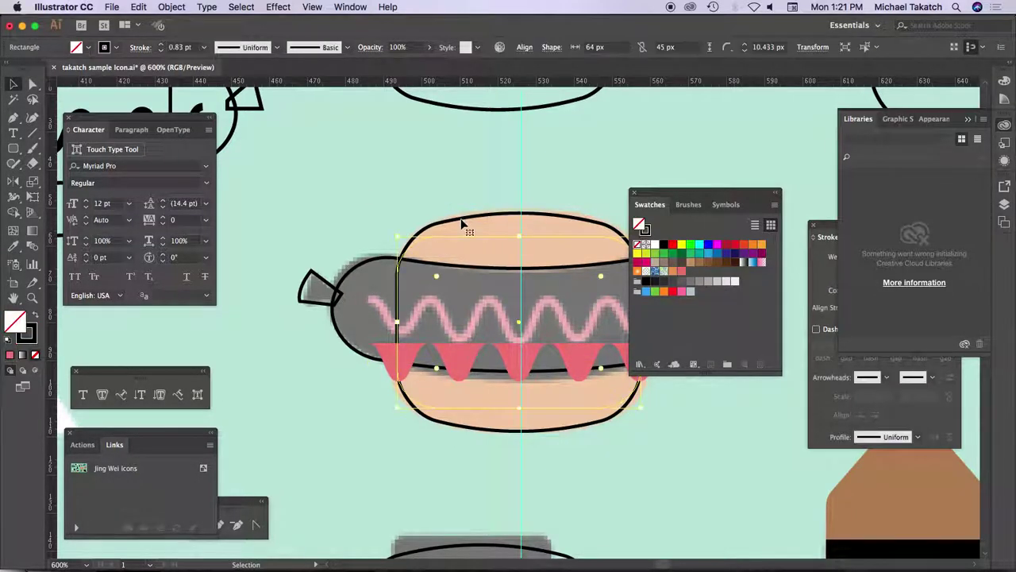
click(1004, 161)
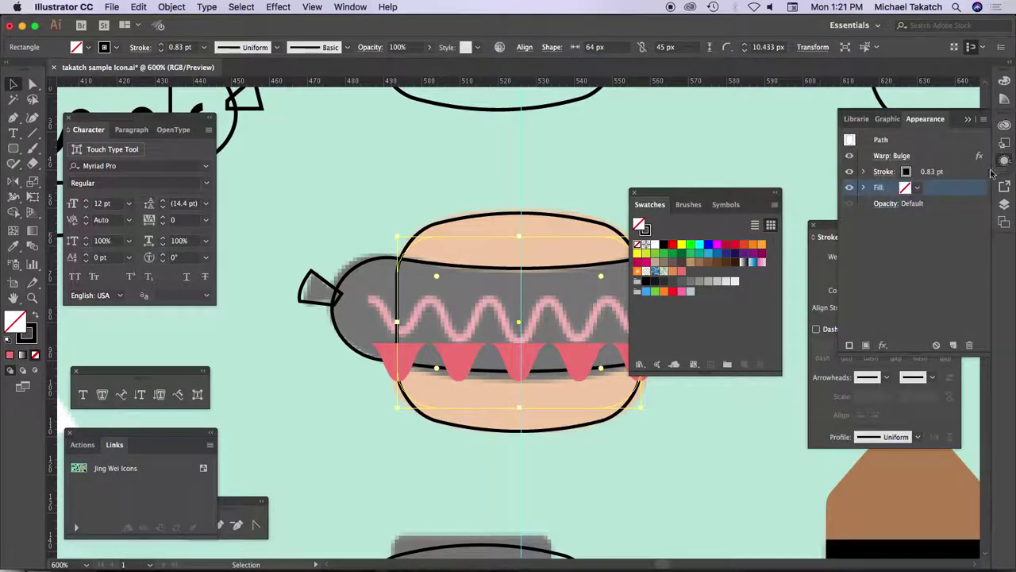
click(917, 188)
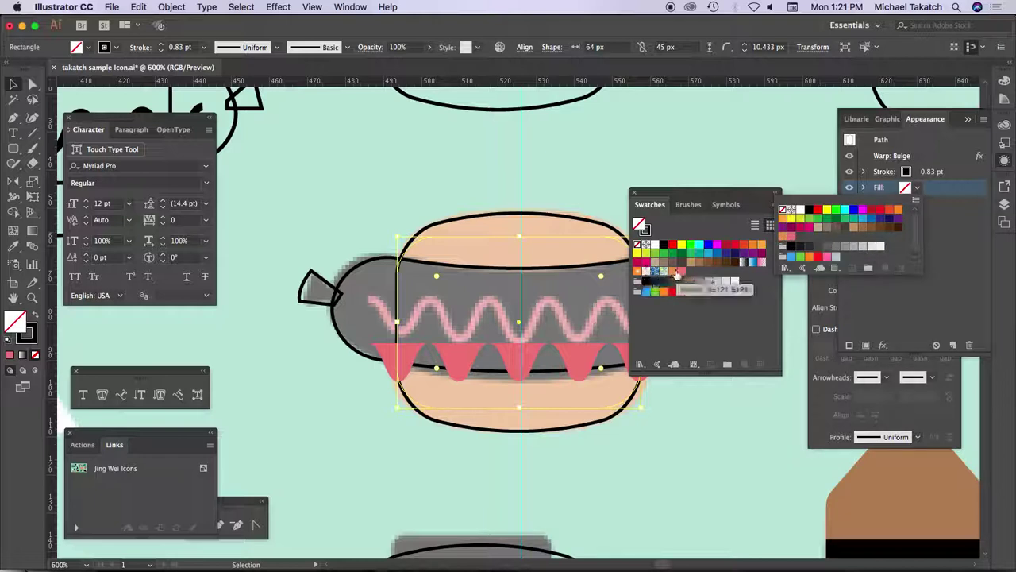
click(784, 237)
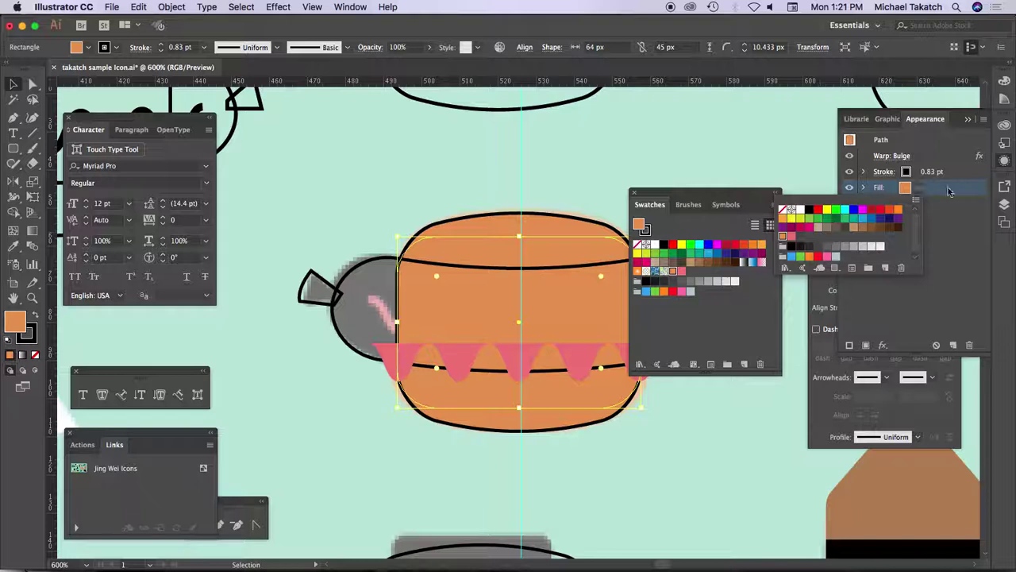
click(948, 191)
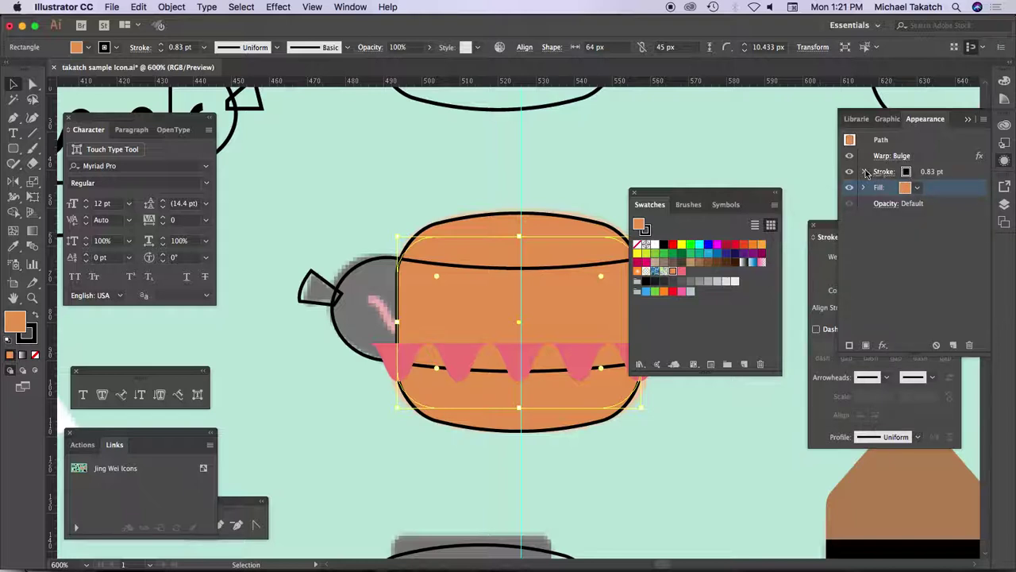
Set the bun shape's stroke color to None.
click(865, 171)
click(909, 173)
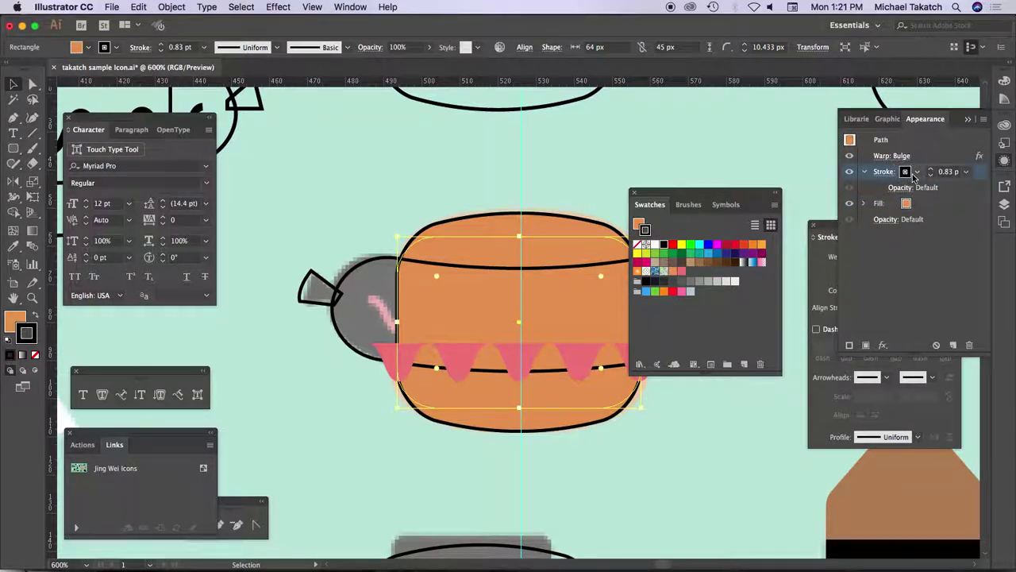
click(916, 172)
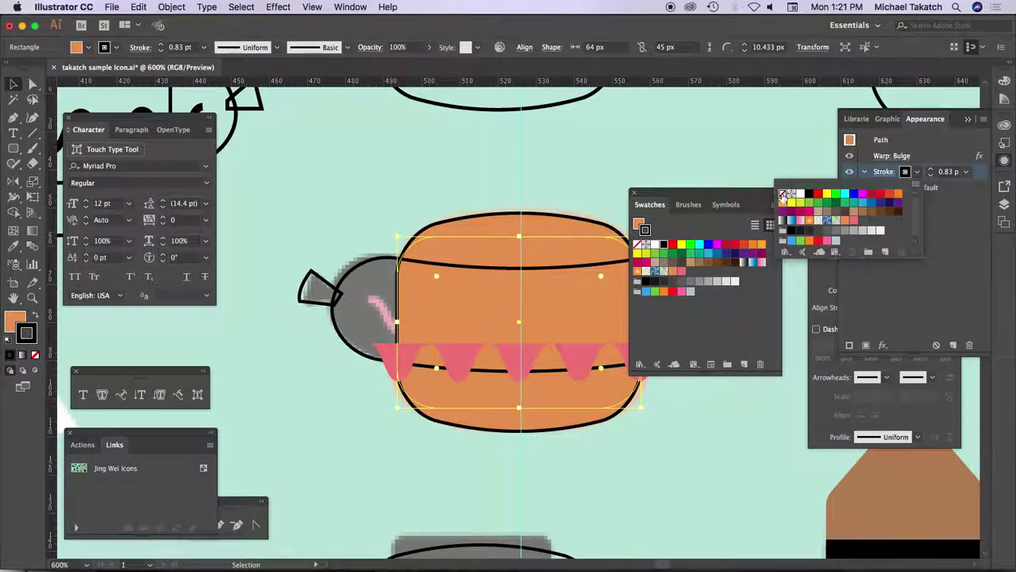
click(783, 194)
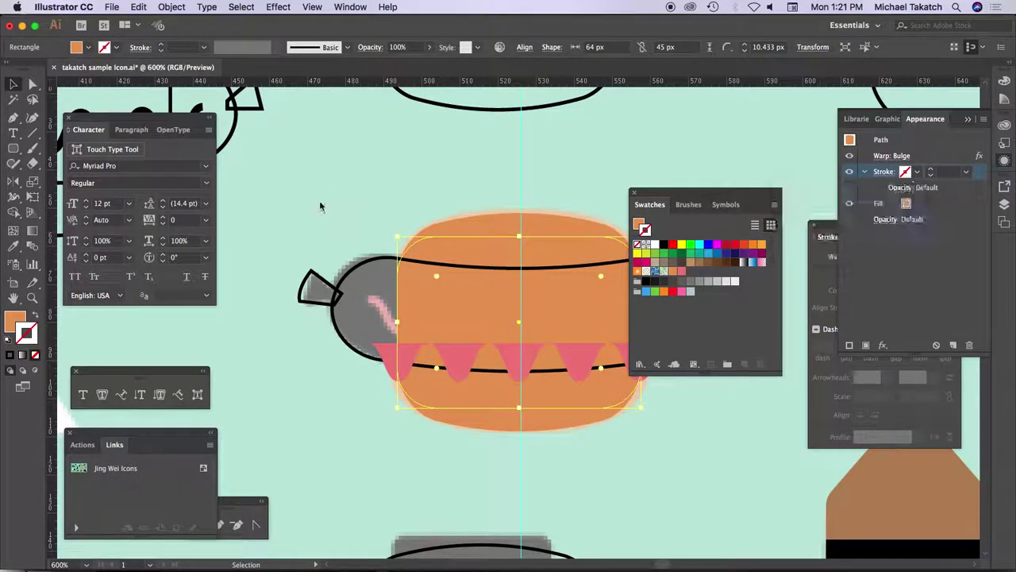
click(352, 274)
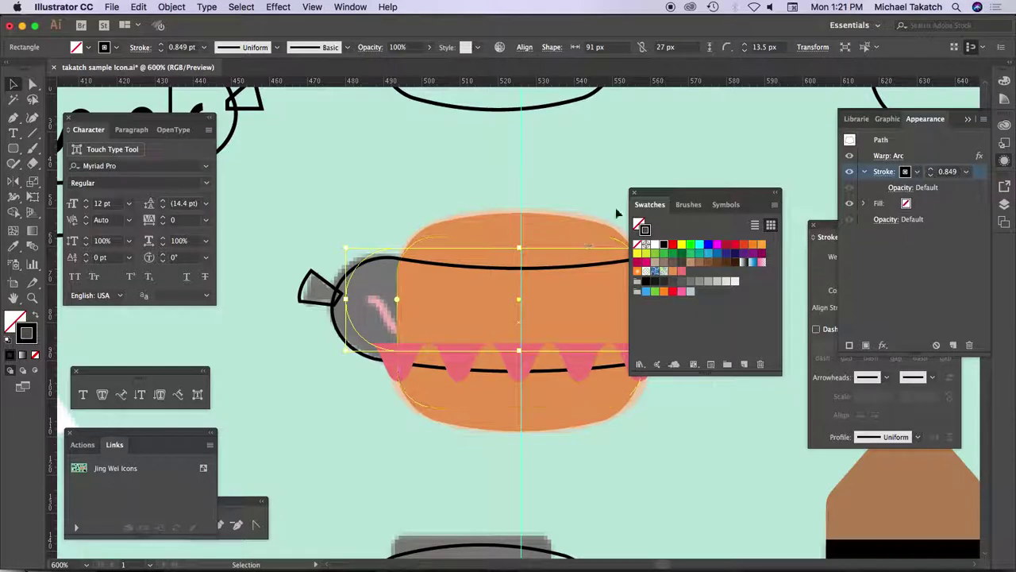
drag(653, 193, 714, 378)
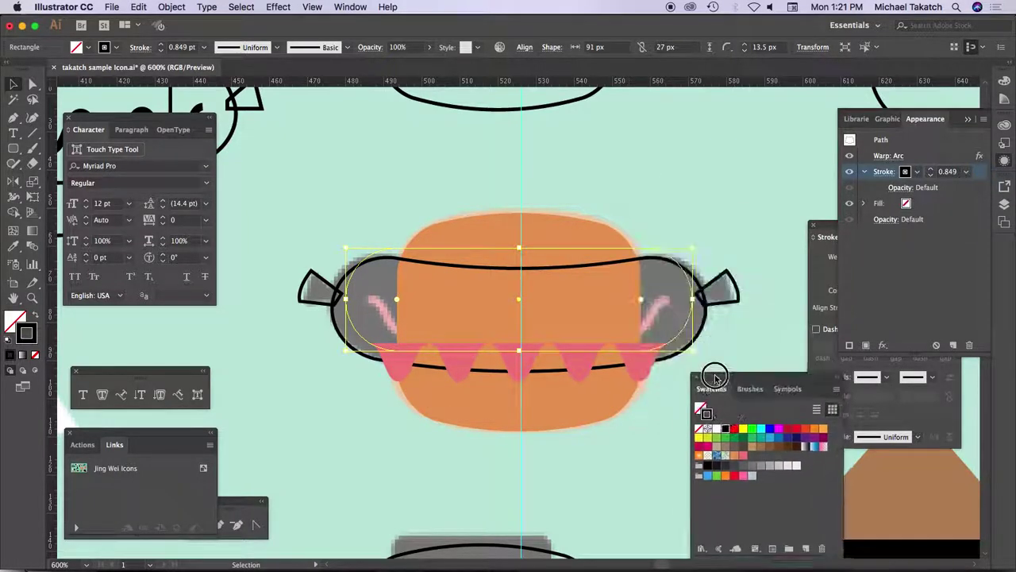
shift+click(718, 286)
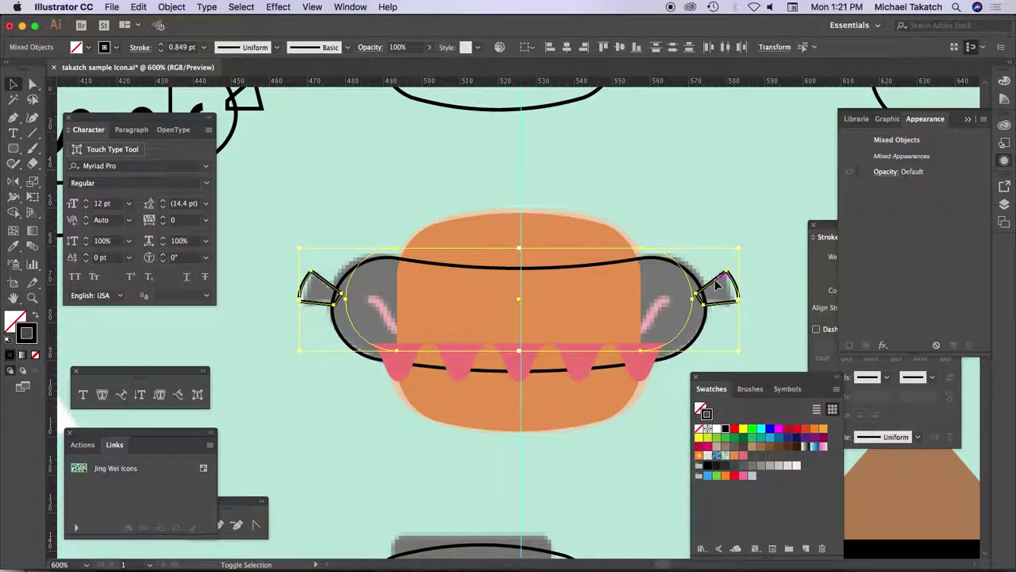
click(721, 233)
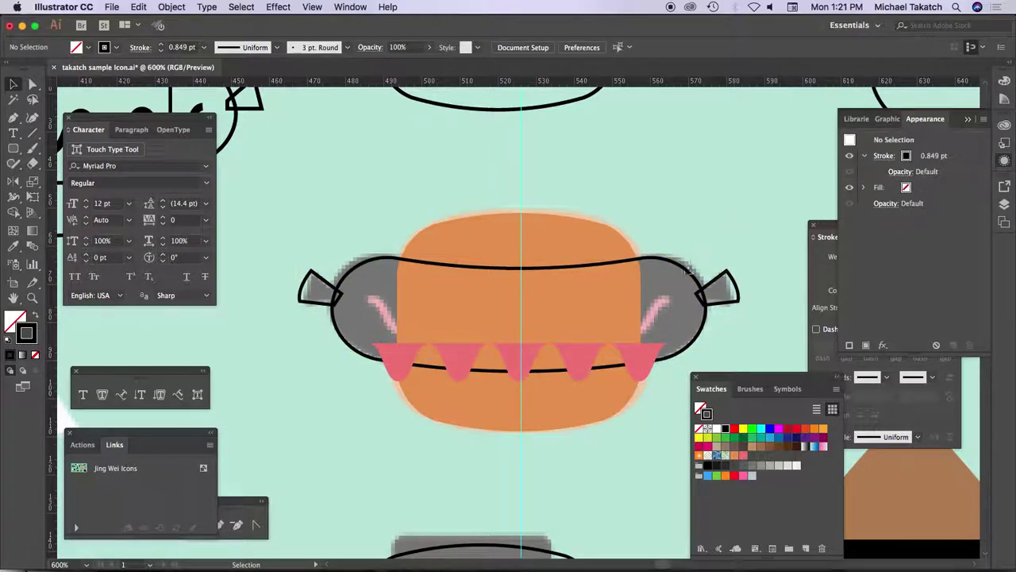
Swap fill and stroke on the sausage and on the grouped end tips, giving them a black fill without a stroke, and deselect.
click(685, 270)
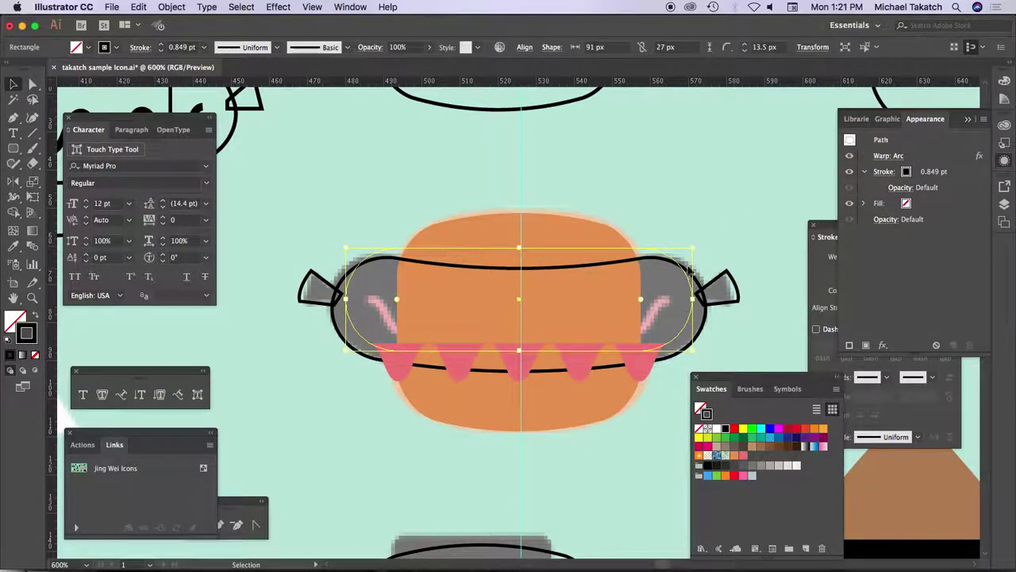
click(37, 317)
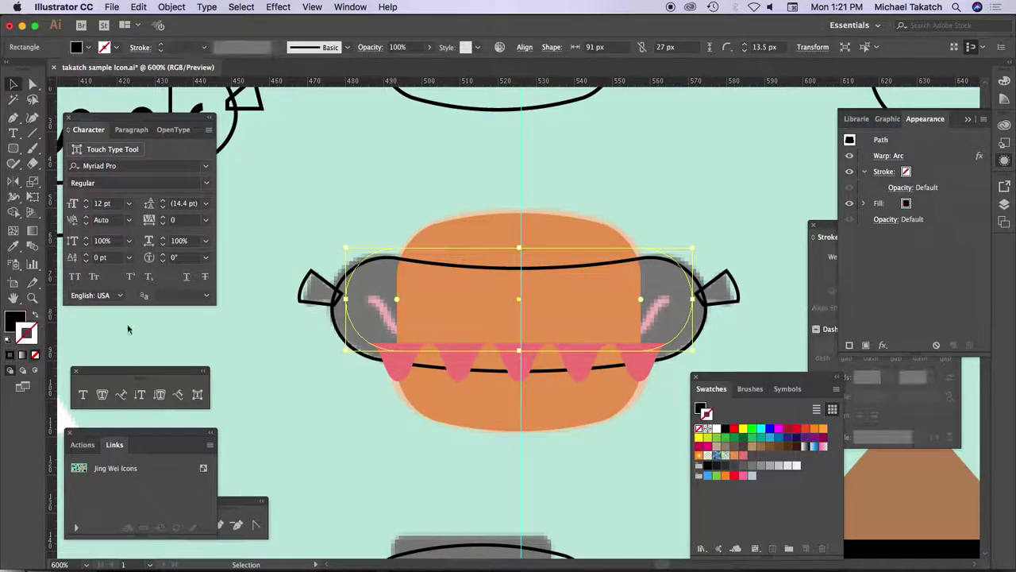
click(316, 280)
click(36, 316)
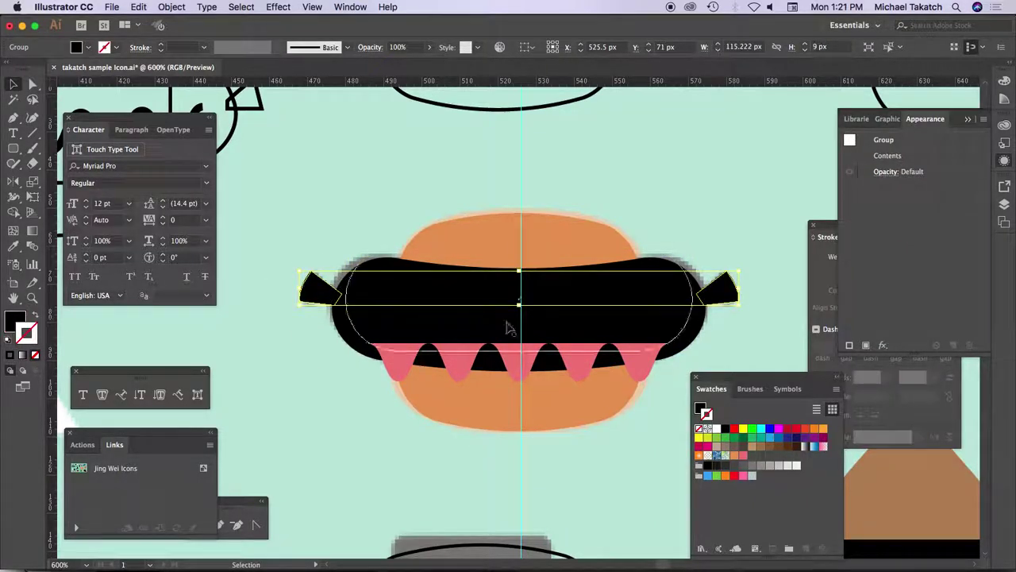
click(695, 207)
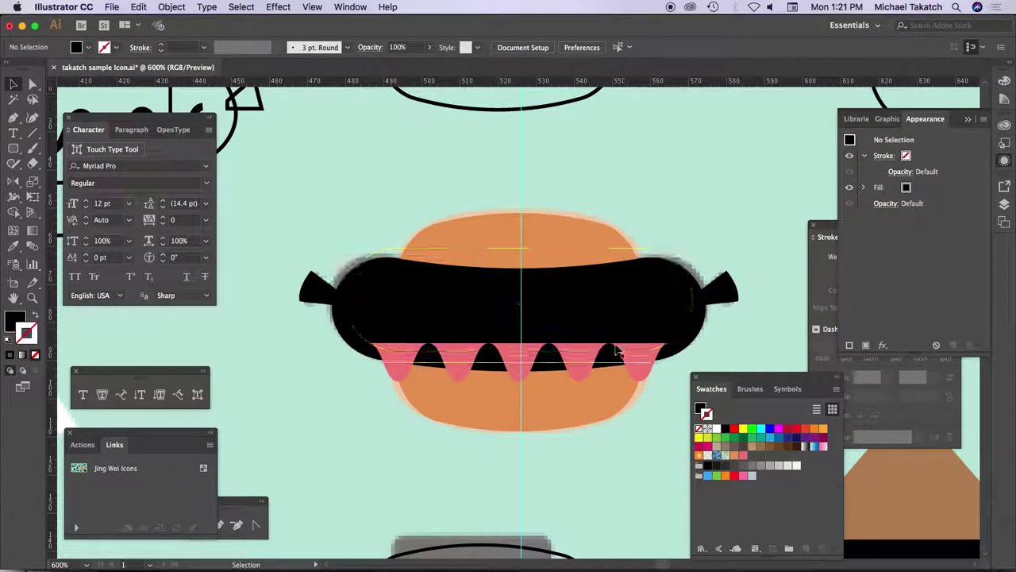
Set the fill of the zigzag mustard line to None through its Appearance attributes.
click(589, 356)
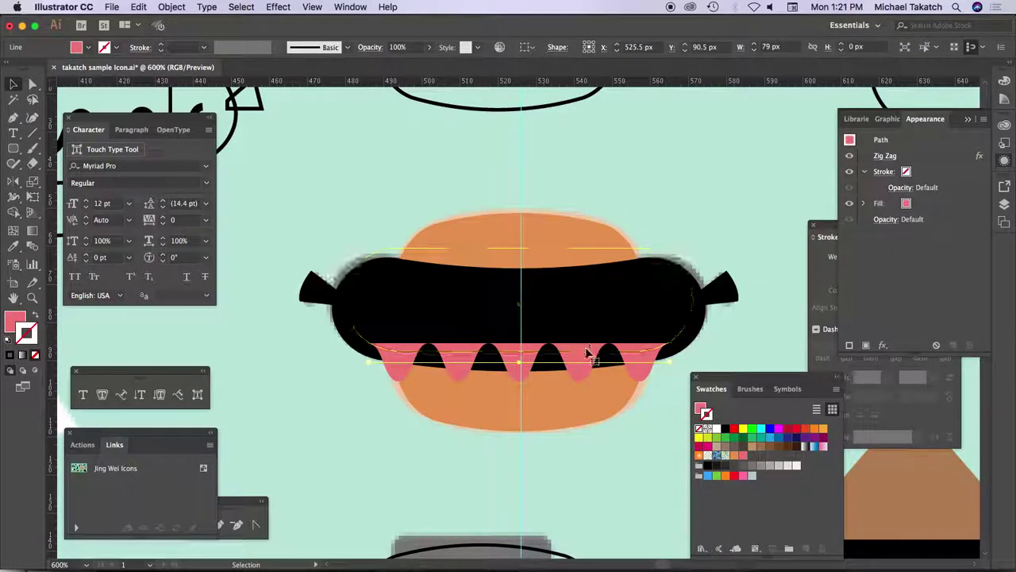
click(887, 206)
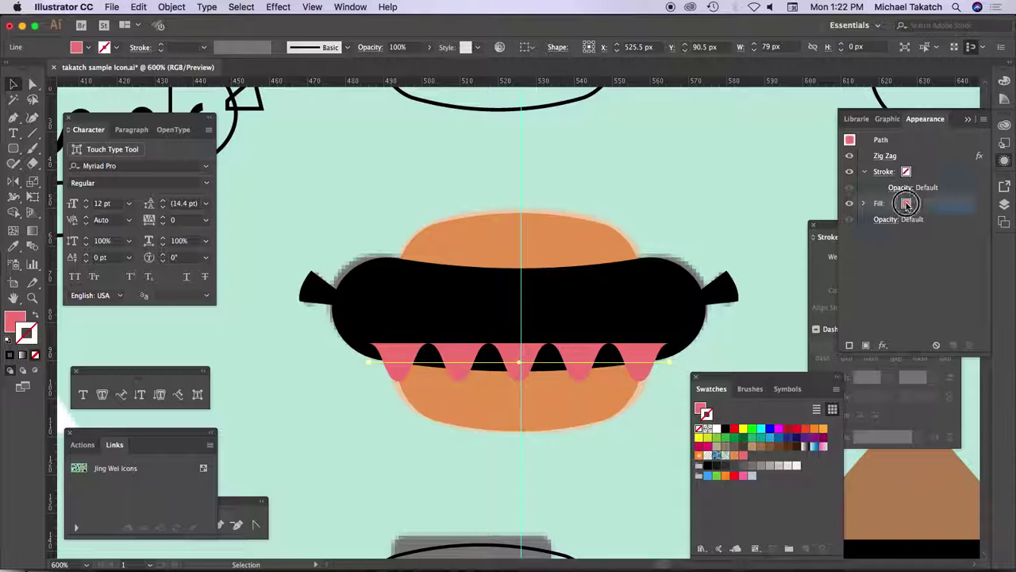
click(865, 204)
click(917, 204)
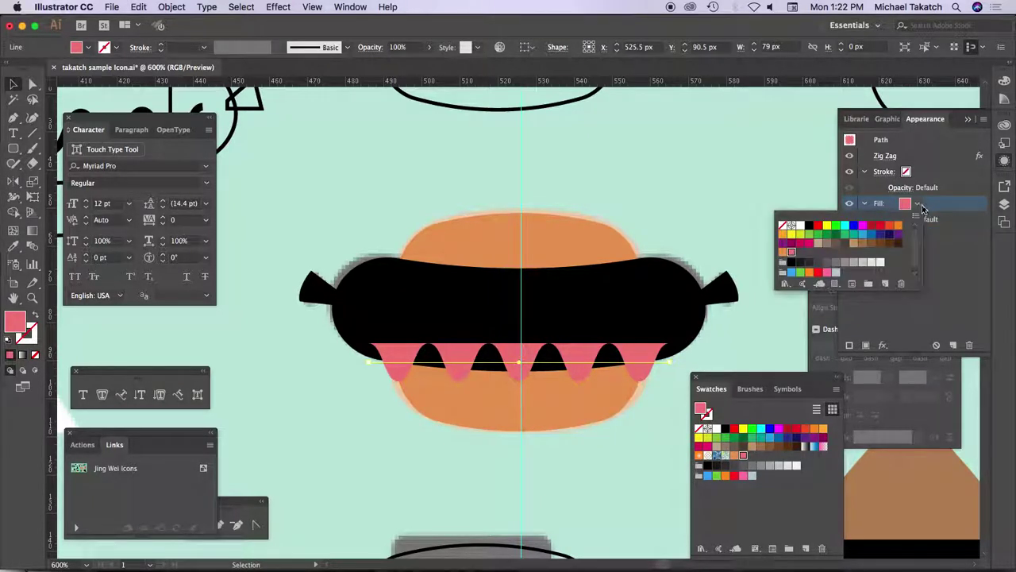
click(782, 226)
Apply the saved pink swatch to the mustard line's stroke in its Appearance attributes.
click(865, 172)
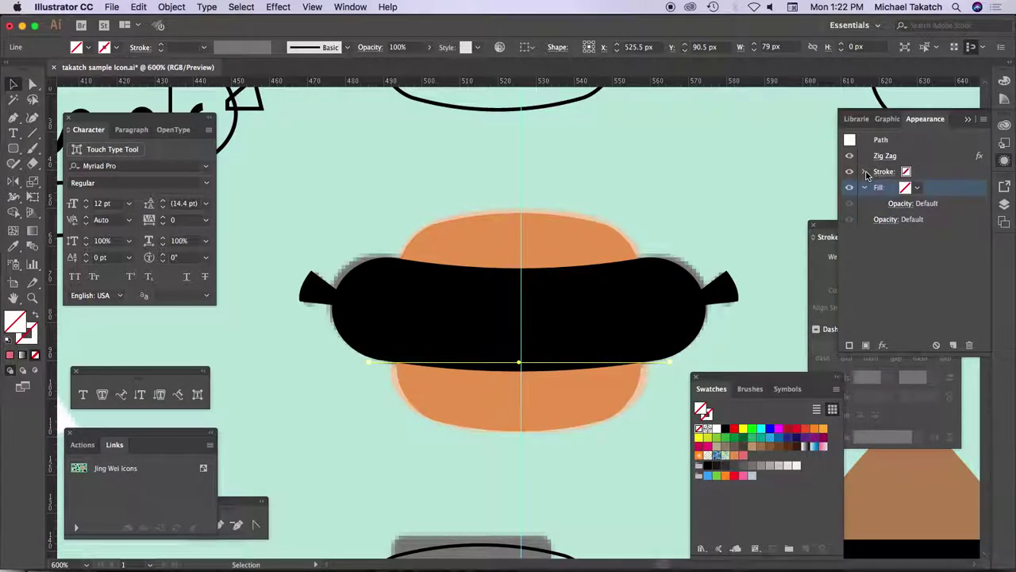
click(865, 173)
click(906, 172)
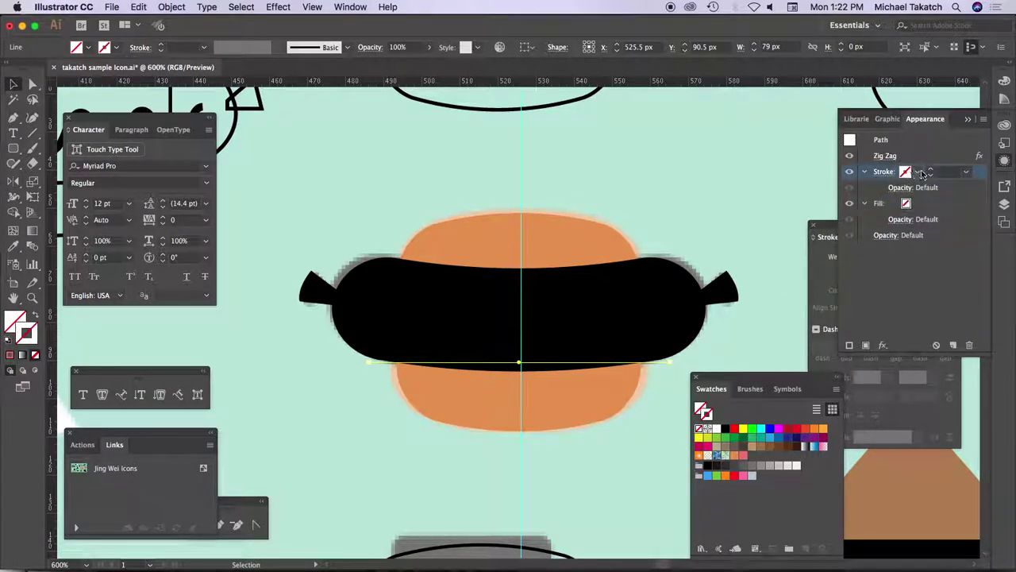
click(917, 172)
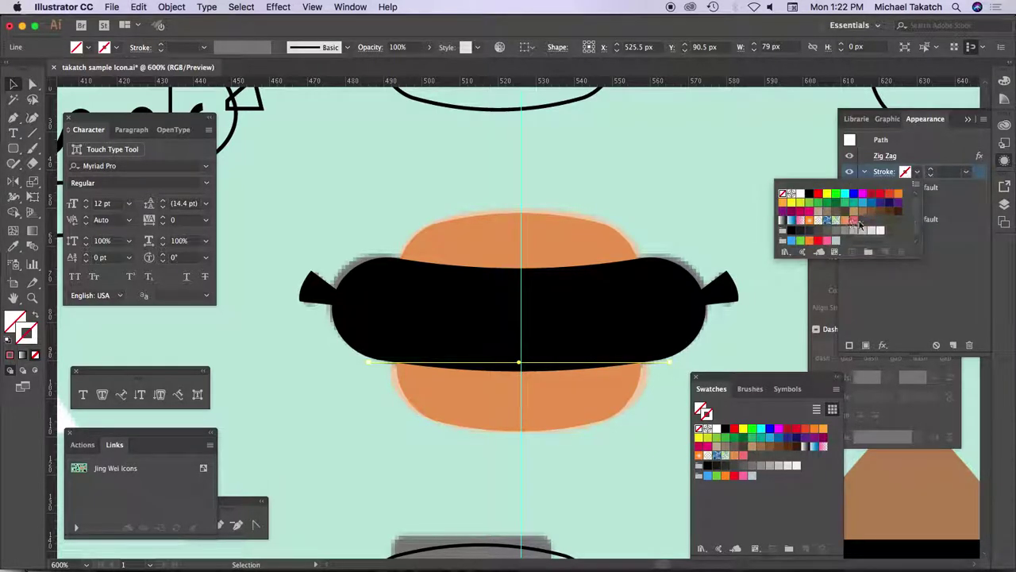
click(854, 221)
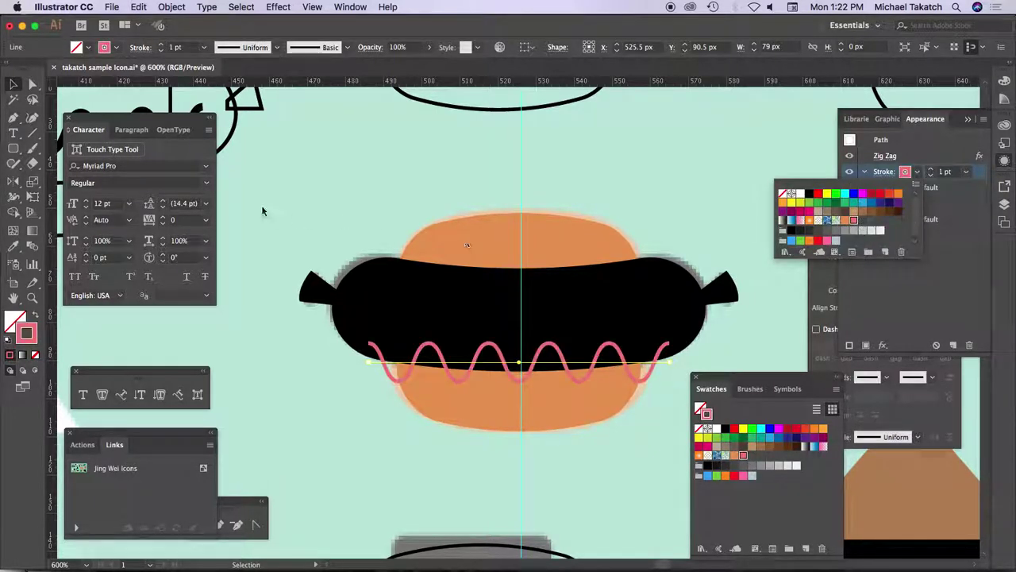
Set the mustard line's stroke weight to 2 pt and deselect it.
click(162, 46)
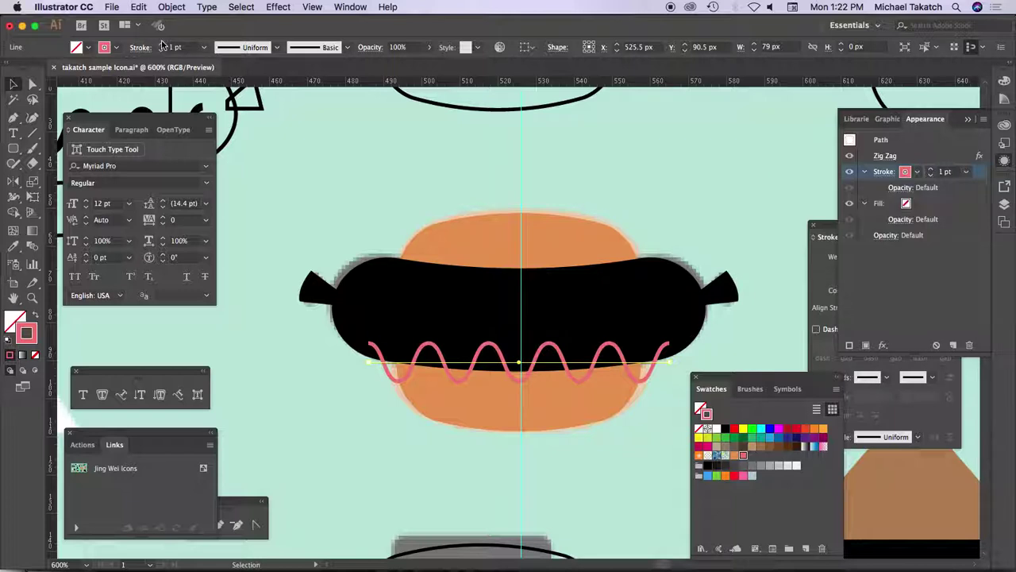
click(162, 46)
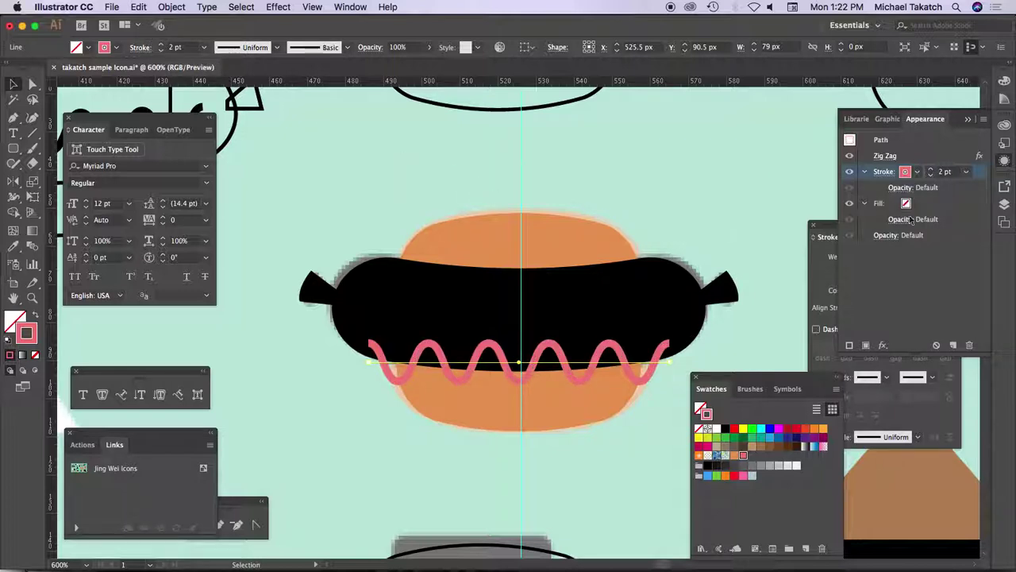
click(380, 189)
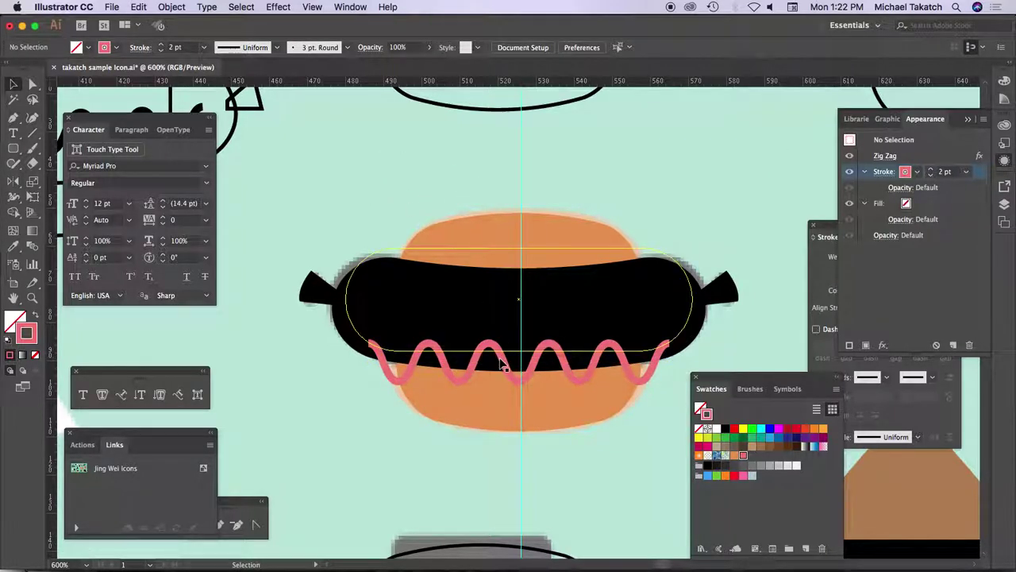
Move the mustard line up onto the middle of the black sausage, check all the hot dog pieces selected together and deselect.
drag(506, 363, 501, 314)
drag(328, 199, 617, 441)
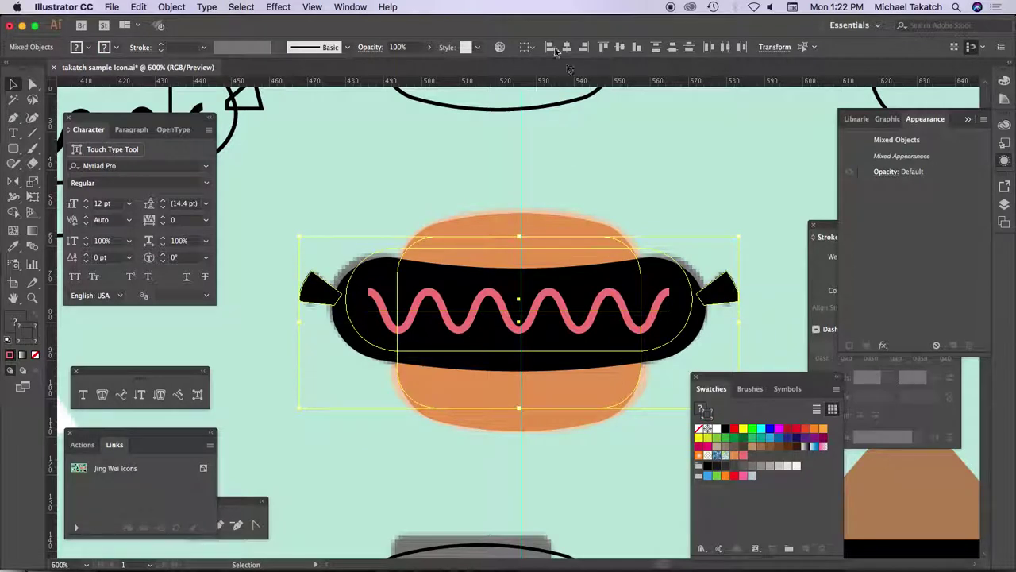
click(555, 148)
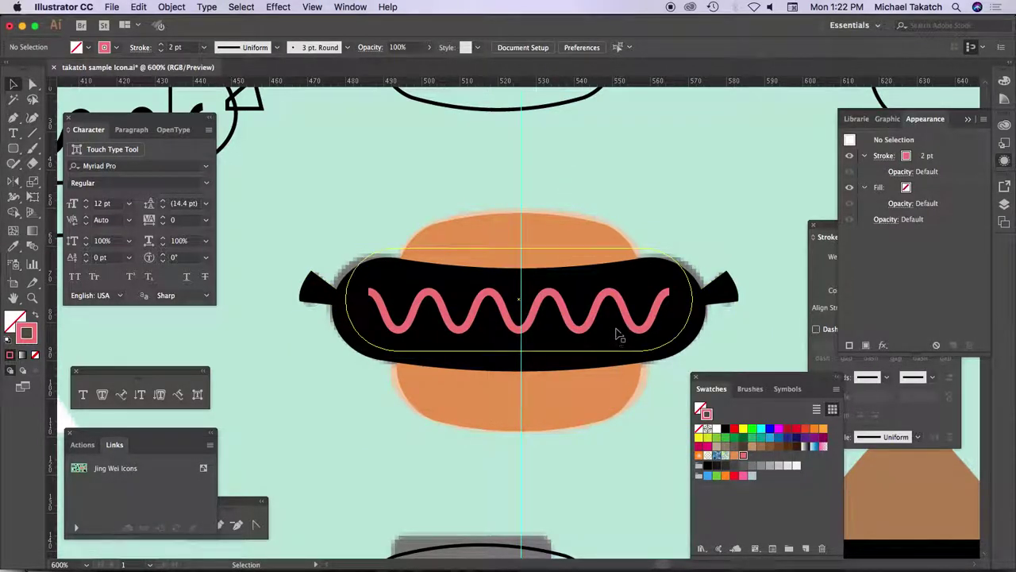
Group all the traced hot dog pieces and move the group off the scan, down and to the left of the scanned hot dog.
key(super+minus)
drag(357, 230, 681, 407)
key(a)
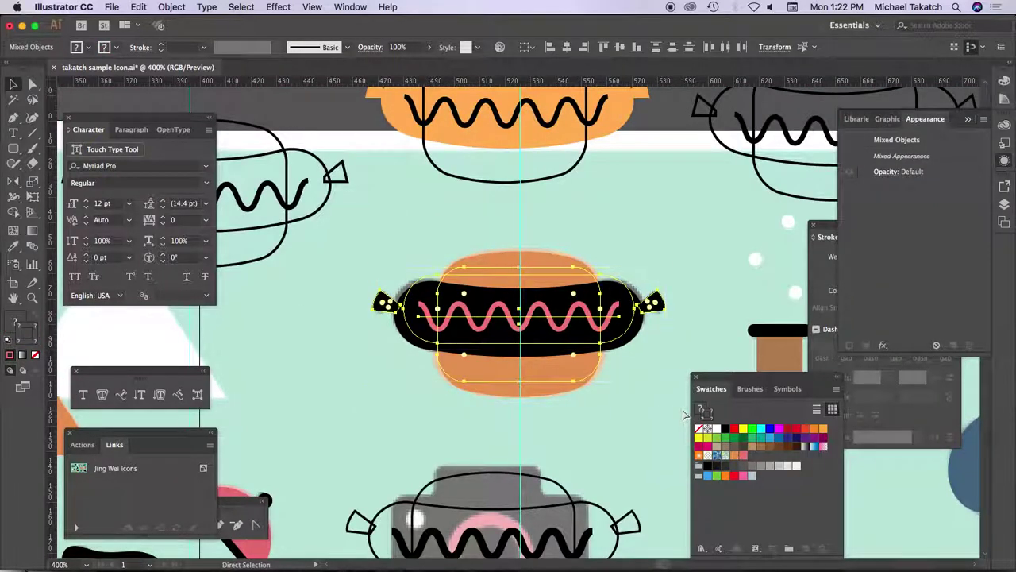
key(v)
drag(496, 277, 568, 400)
drag(728, 387, 824, 448)
drag(628, 430, 317, 379)
Turn off Dim Images for the scan layer in its Layer Options.
click(1004, 203)
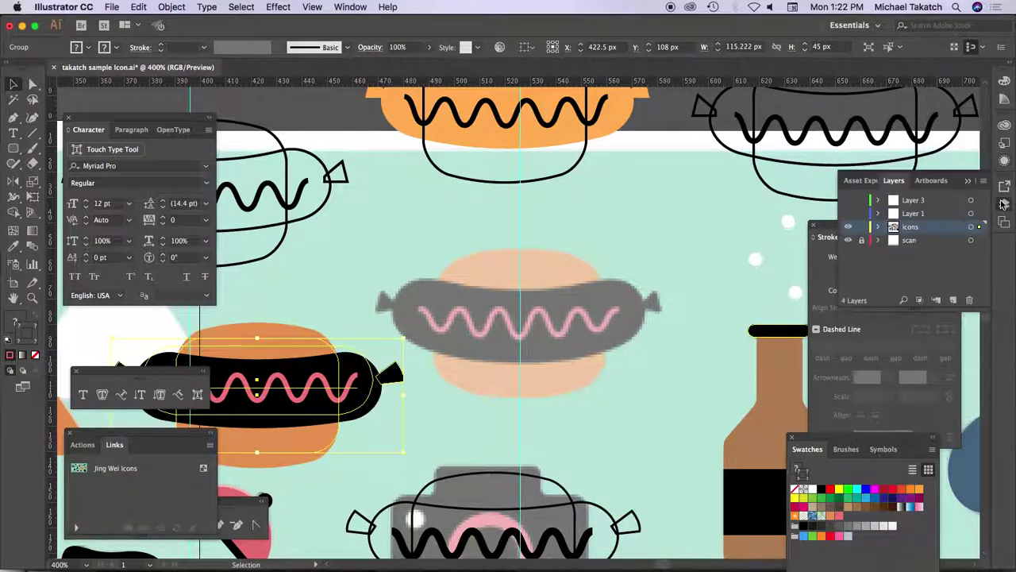
double_click(930, 243)
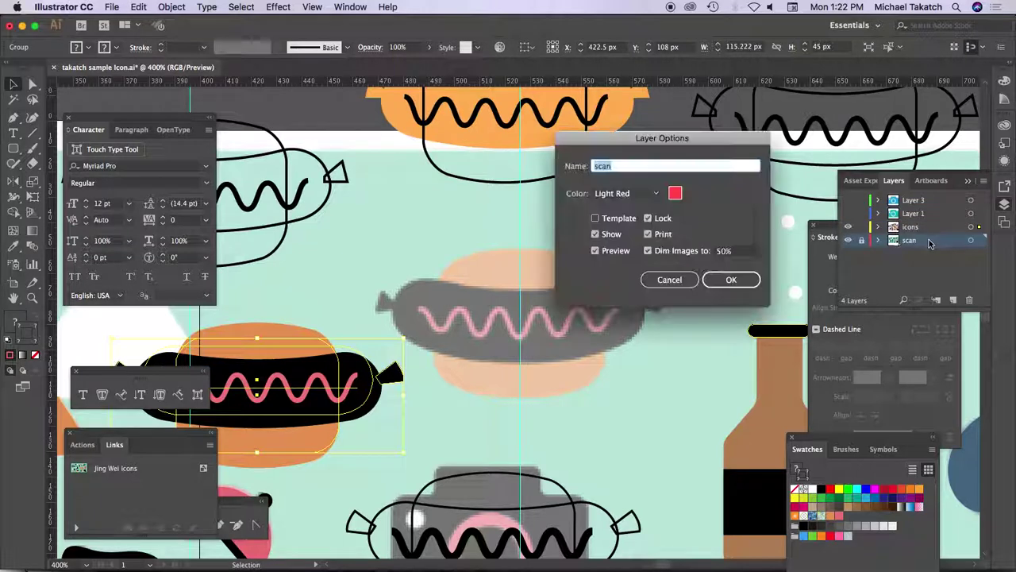
click(648, 250)
click(720, 280)
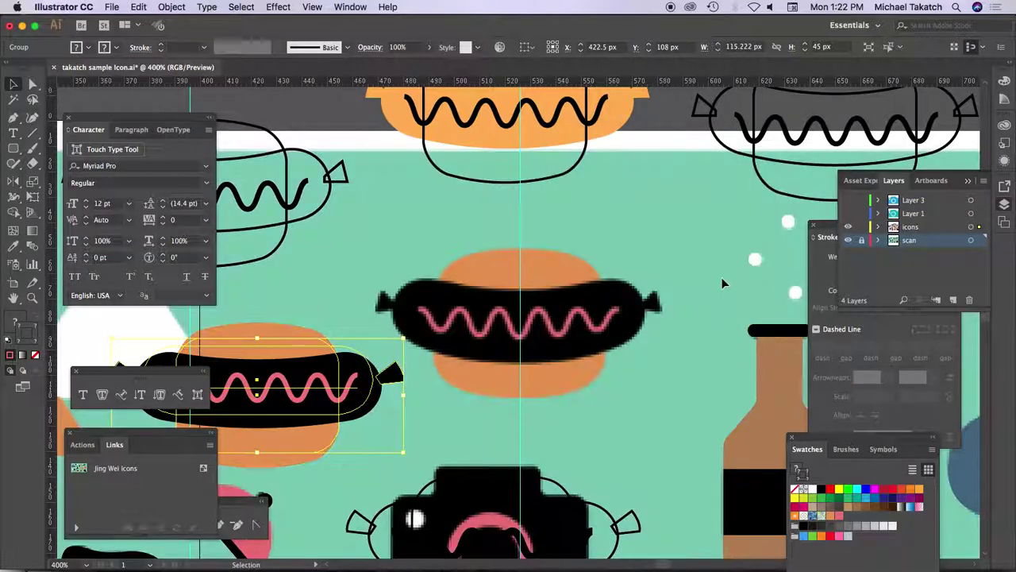